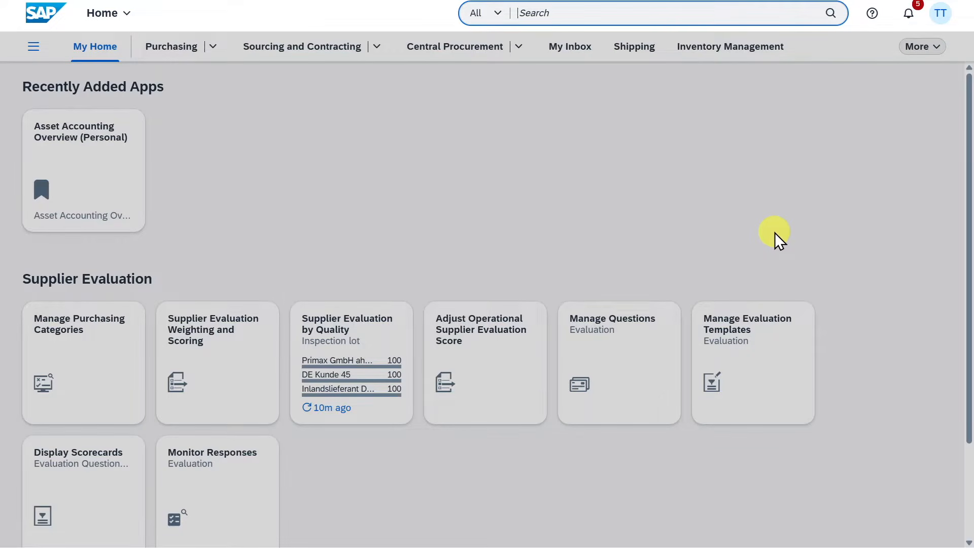
{"action": "type", "text": "f"}
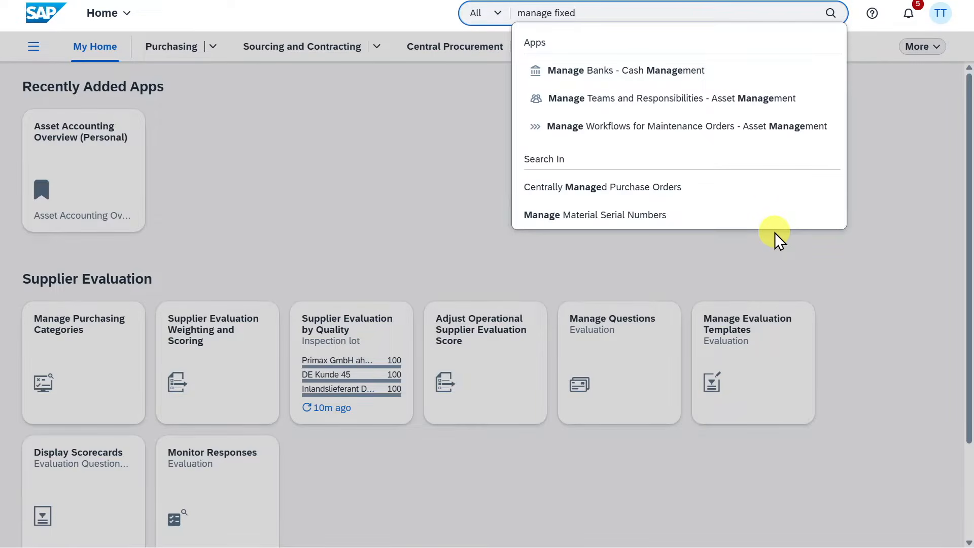
{"action": "type", "text": "ixed"}
{"action": "key", "text": "ctrl+a"}
{"action": "key", "text": "BackSpace"}
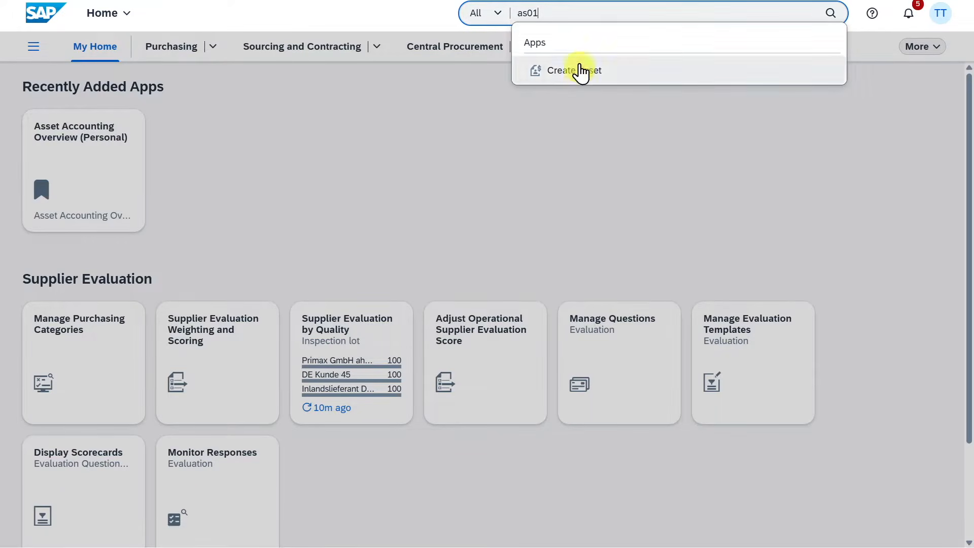
- Open the Create Asset app (AS01) and start a master record for asset class 2000 in company code 1010
{"action": "left_click", "coordinate": [548, 84]}
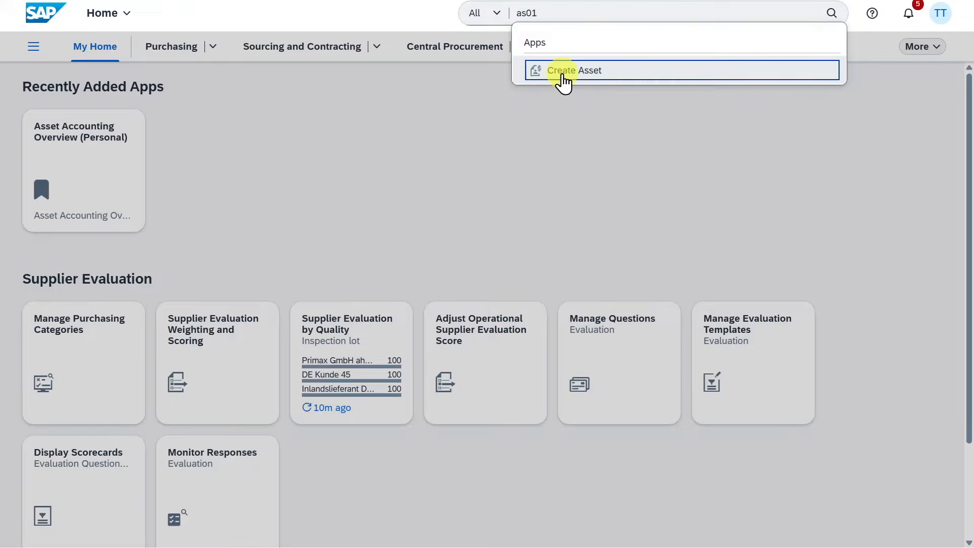
{"action": "left_click", "coordinate": [263, 127]}
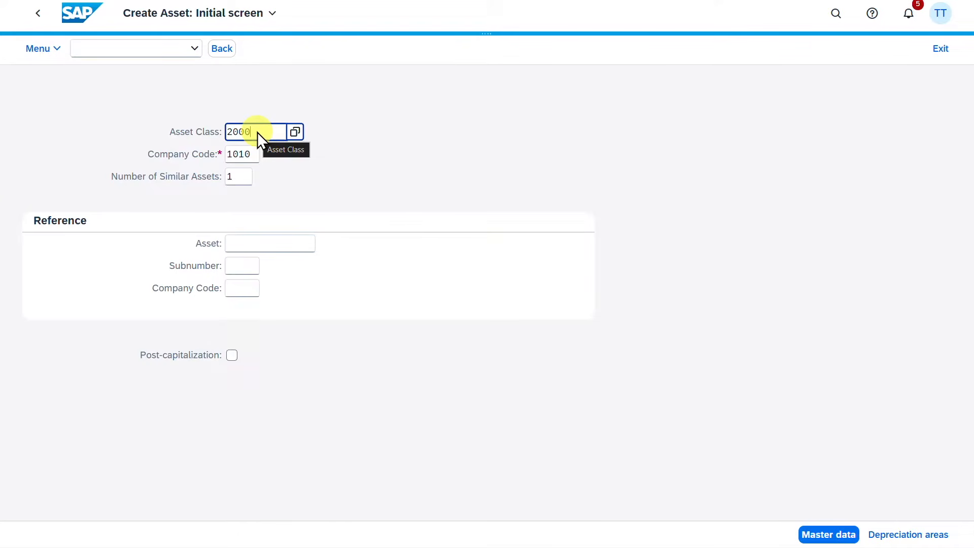
{"action": "left_click_drag", "start_coordinate": [253, 154], "coordinate": [226, 158]}
{"action": "left_click", "coordinate": [246, 155]}
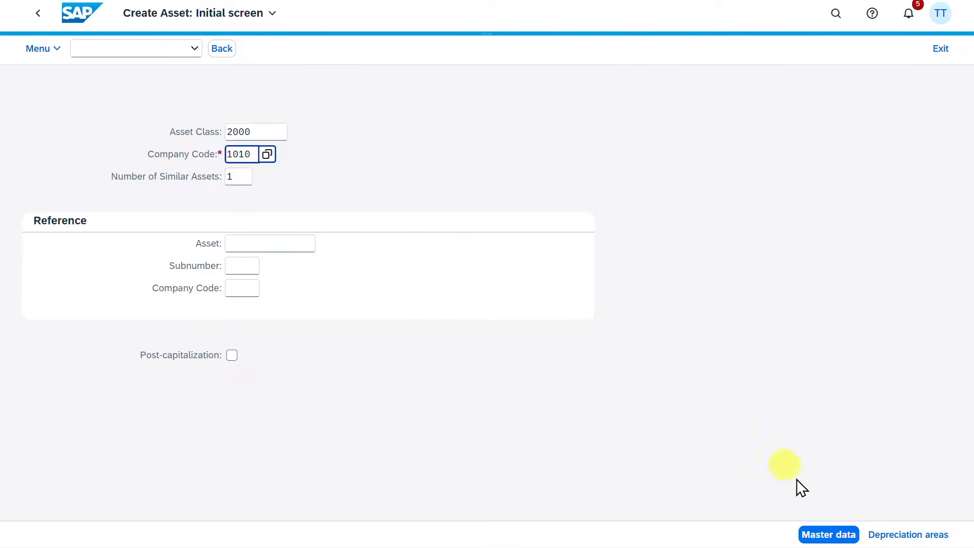
{"action": "left_click", "coordinate": [823, 537]}
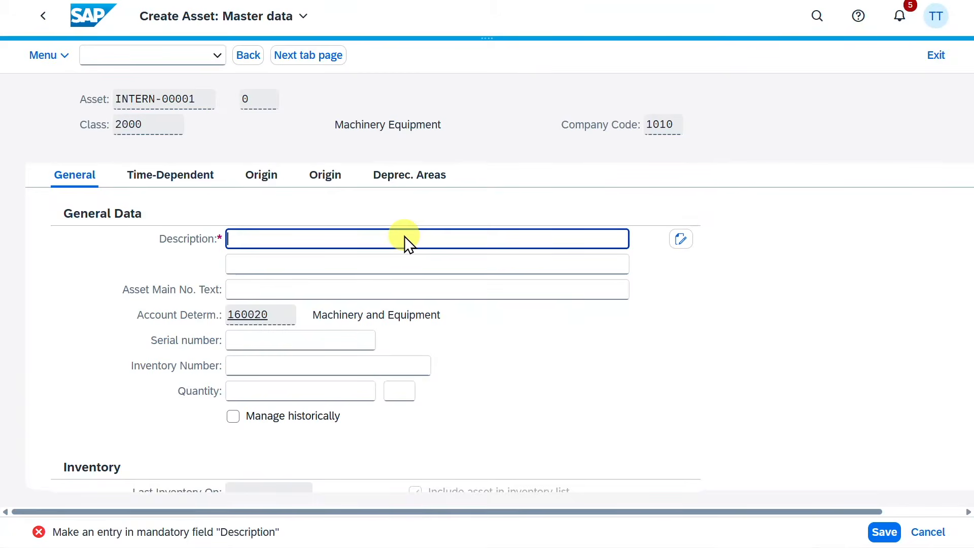
- Describe the new asset as "Asset Test" and assign it to cost center 10101750
{"action": "type", "text": "Asset Test"}
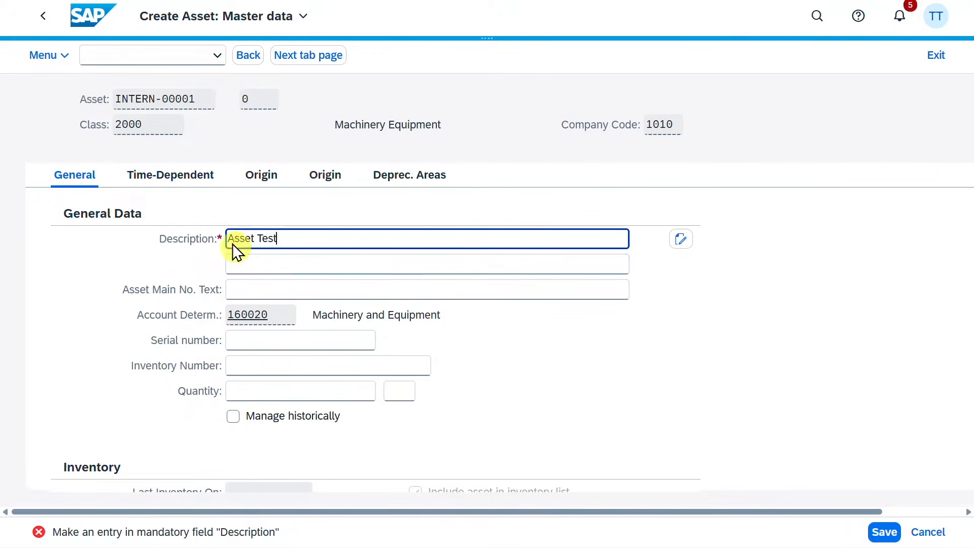
{"action": "left_click", "coordinate": [182, 176]}
{"action": "left_click", "coordinate": [258, 239]}
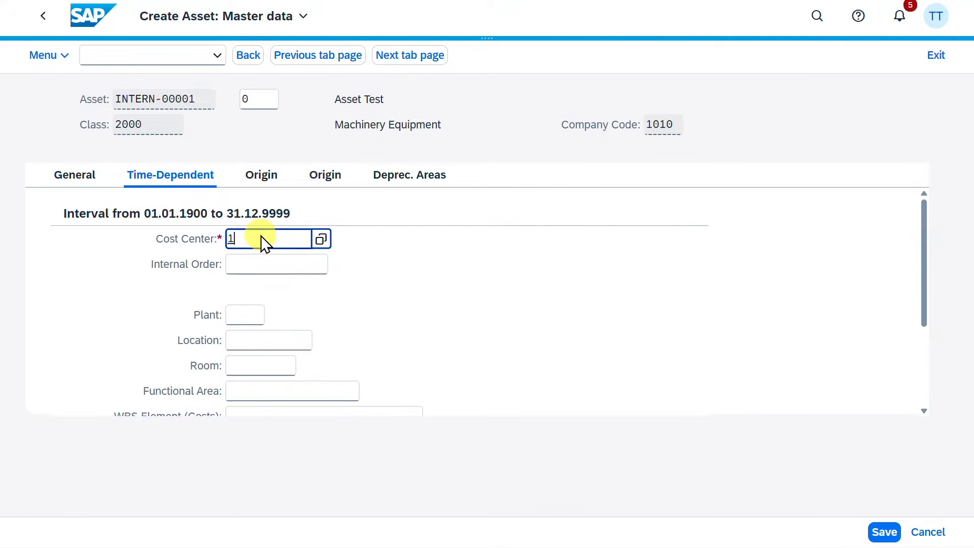
{"action": "type", "text": "10101750"}
{"action": "key", "text": "Return"}
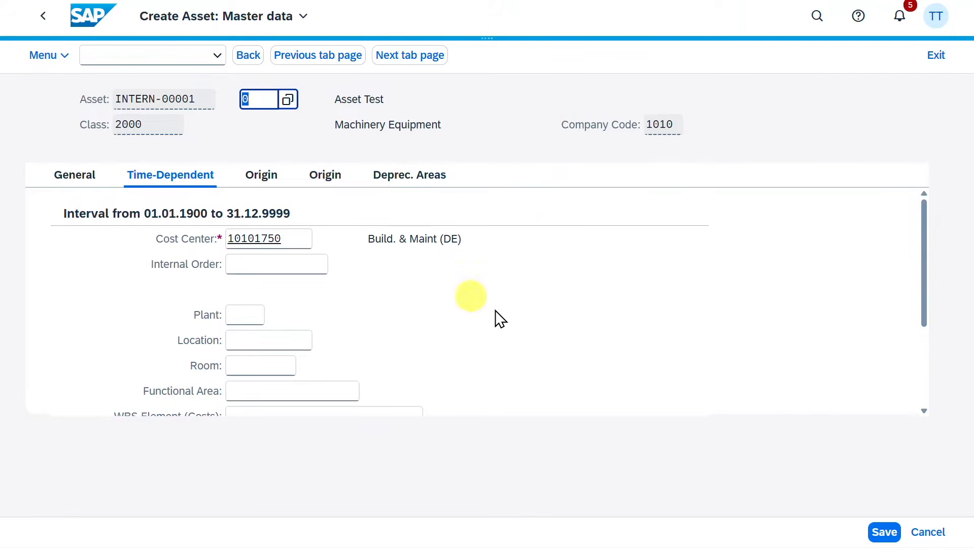
- Save the new asset and highlight the number assigned to it
{"action": "left_click", "coordinate": [886, 533]}
{"action": "left_click_drag", "start_coordinate": [104, 531], "coordinate": [140, 531]}
{"action": "left_click", "coordinate": [689, 168]}
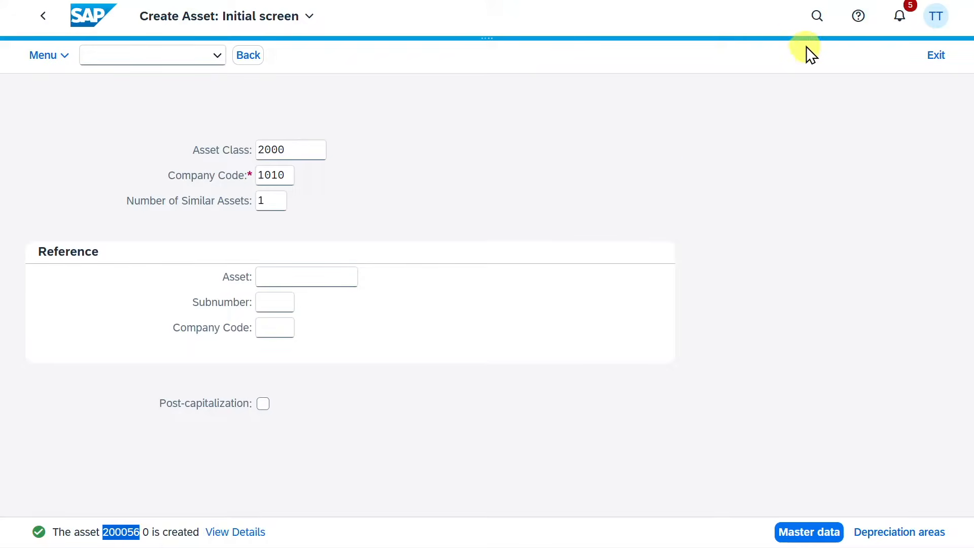
- Find and open the Manage Purchase Orders app and start a new purchase order
{"action": "left_click", "coordinate": [817, 16]}
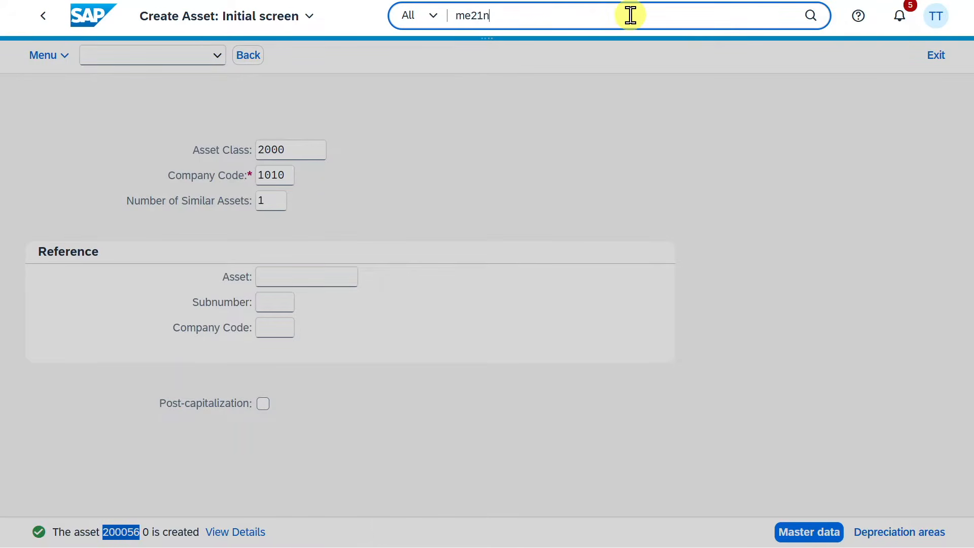
{"action": "double_click", "coordinate": [631, 16]}
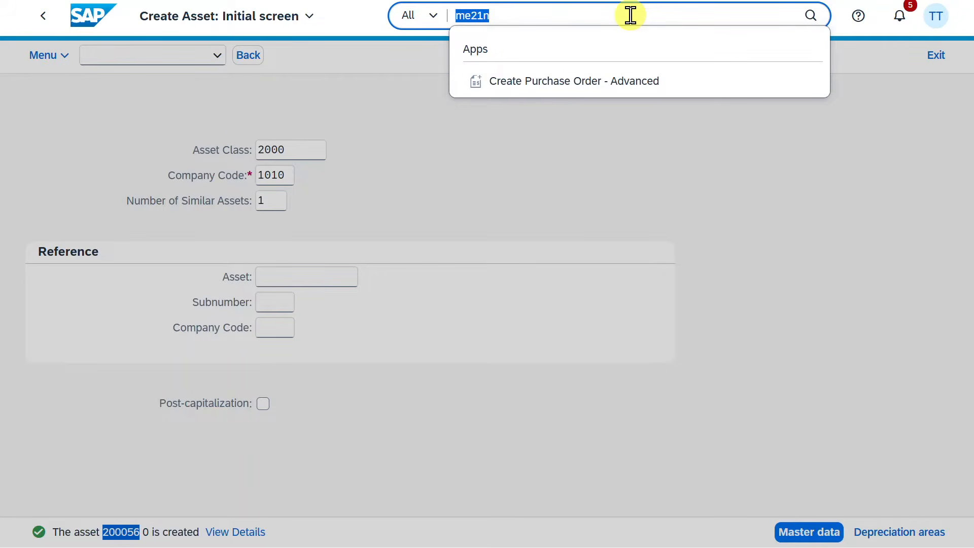
{"action": "type", "text": "manage purchase ord"}
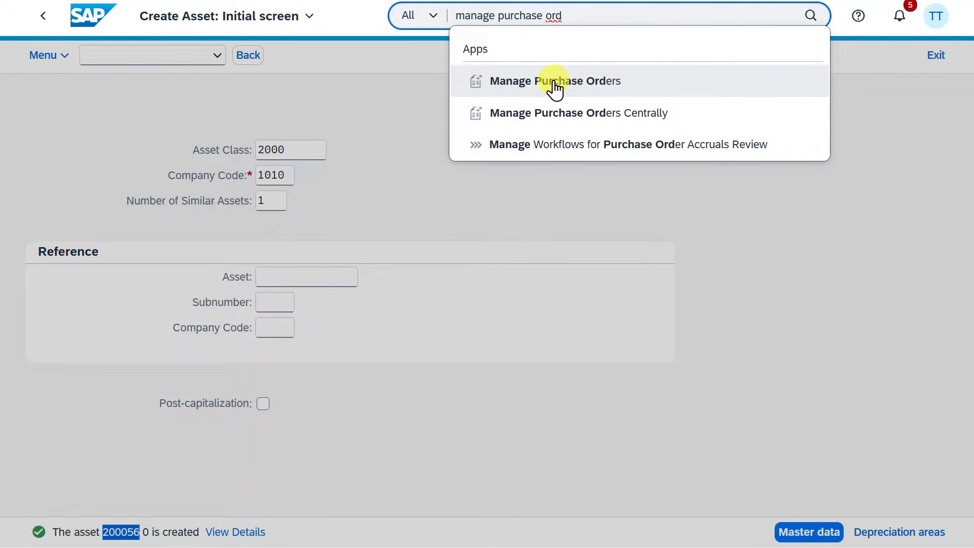
{"action": "left_click", "coordinate": [556, 87]}
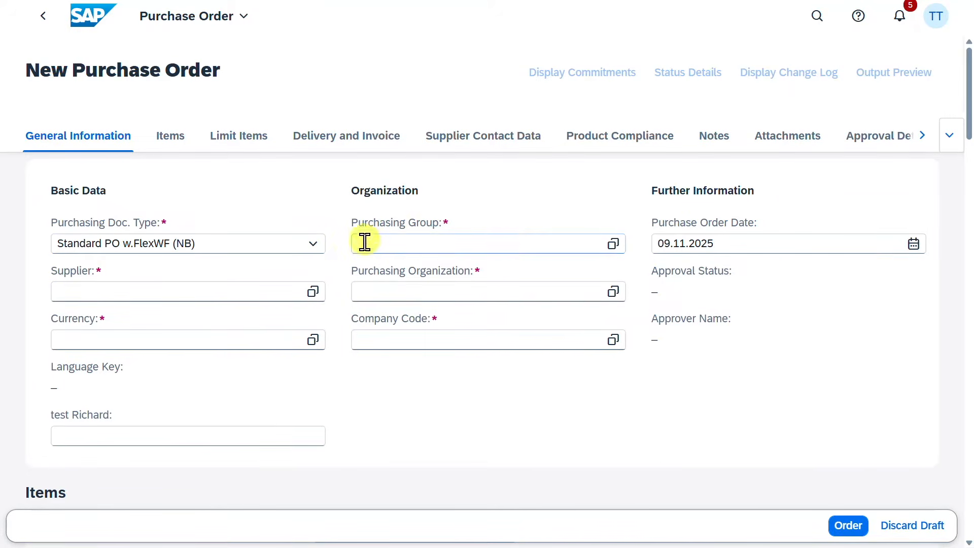
- Enter supplier 1000450 in the basic data of the new purchase order
{"action": "left_click", "coordinate": [113, 289]}
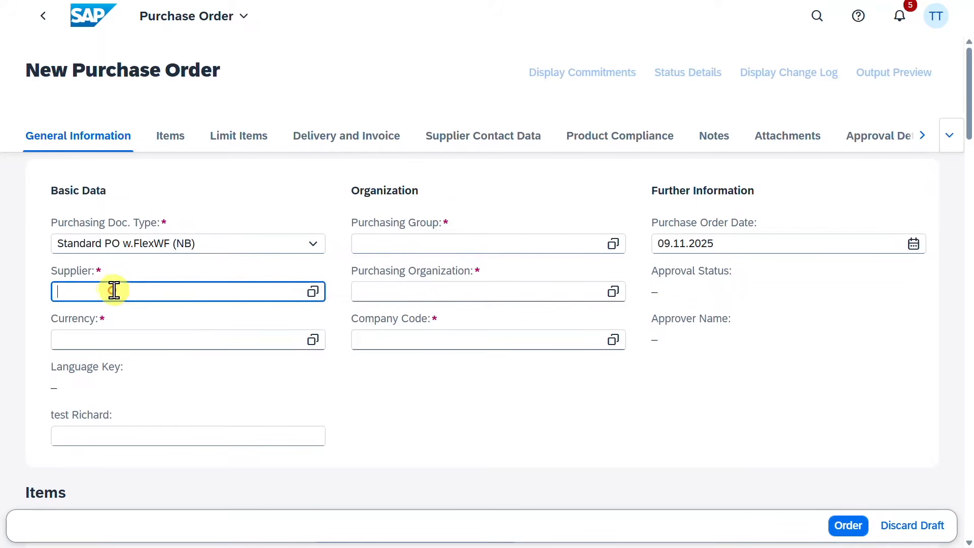
{"action": "type", "text": "1000450"}
{"action": "key", "text": "Return"}
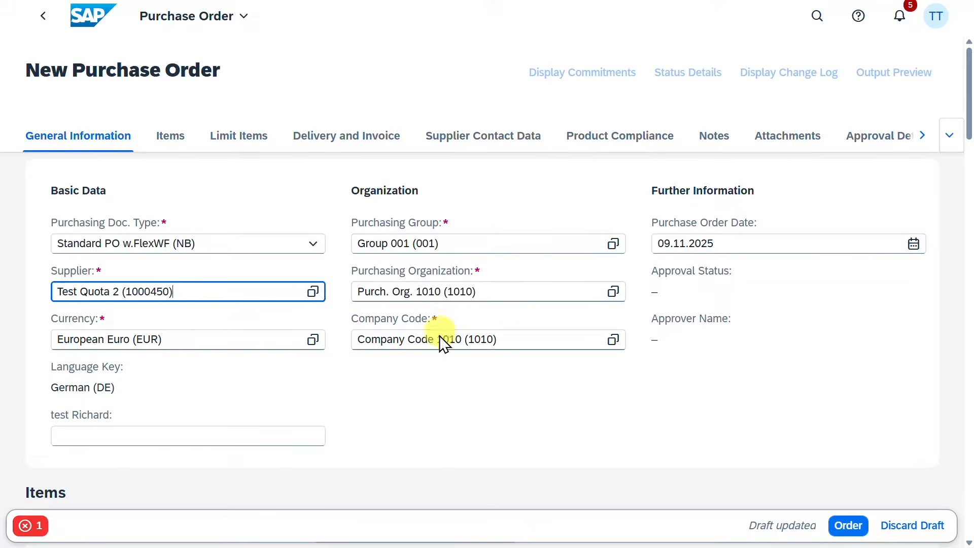
- Create a standard item in the purchase order and open its details
{"action": "left_click", "coordinate": [171, 137]}
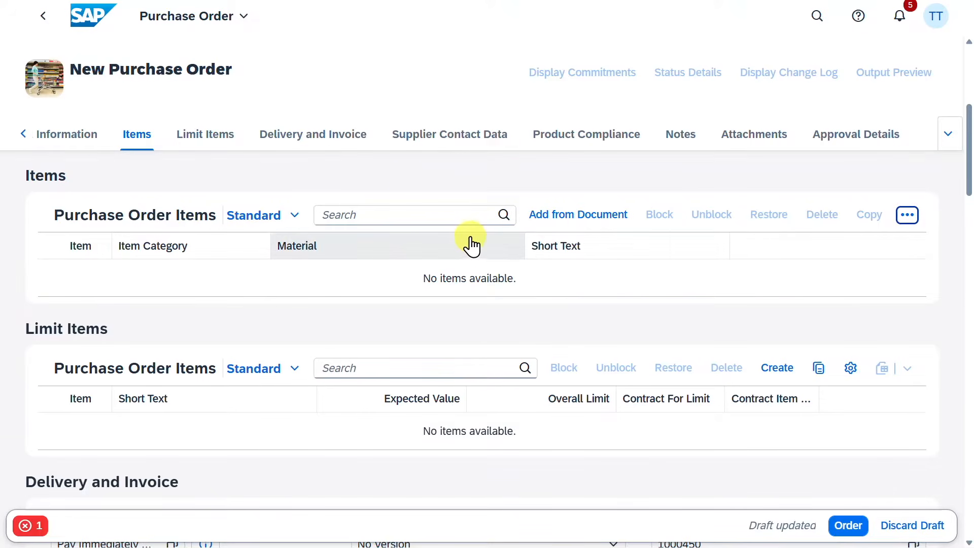
{"action": "left_click", "coordinate": [907, 223]}
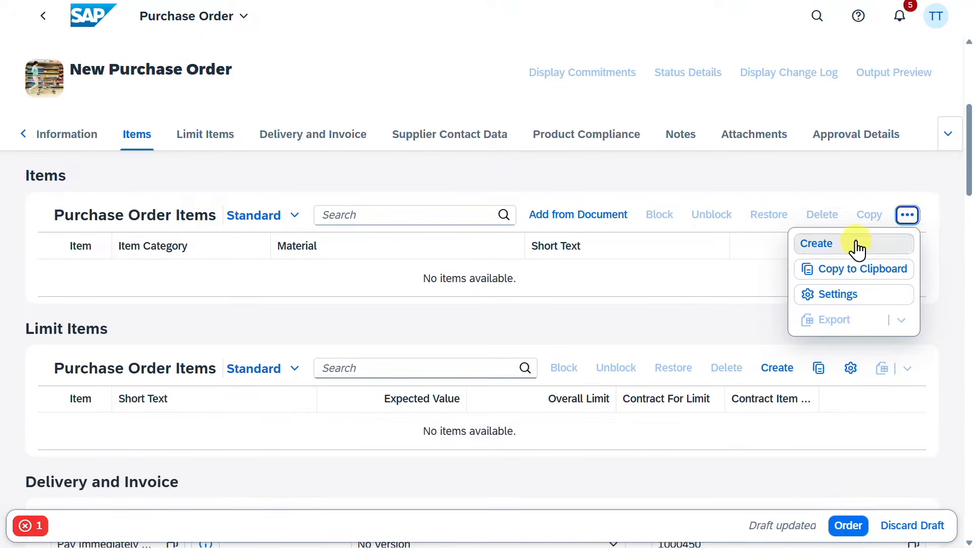
{"action": "left_click", "coordinate": [857, 246]}
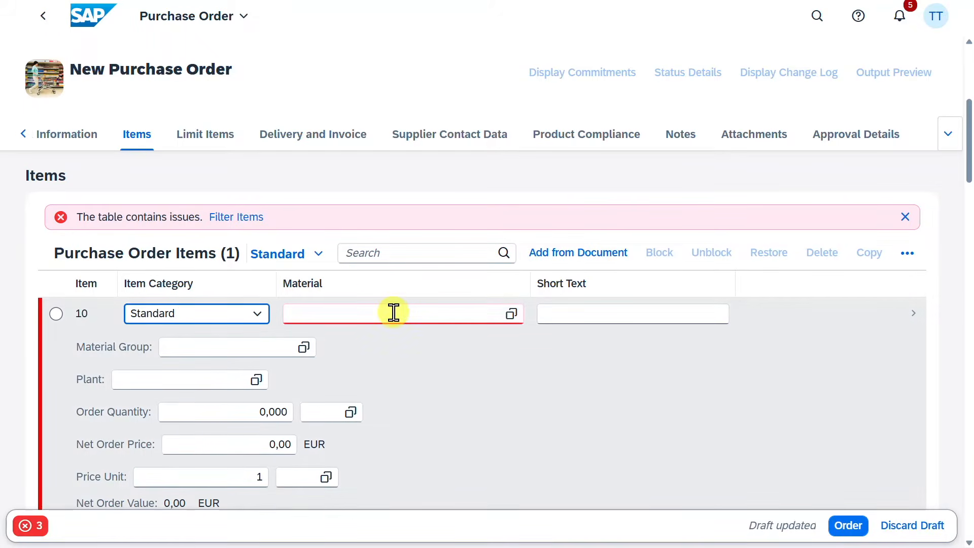
{"action": "left_click", "coordinate": [911, 317]}
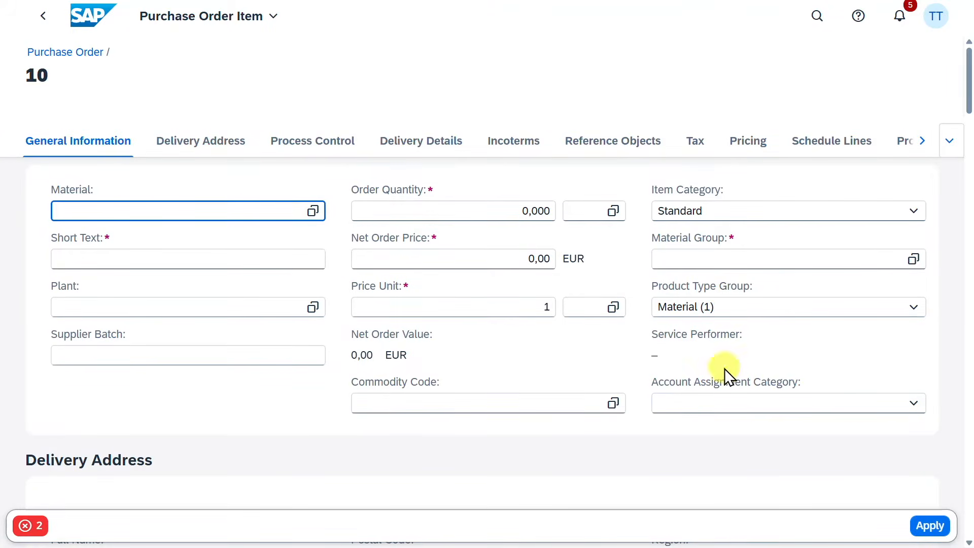
- Set the item's account assignment category to Asset (A) and its material group to Material group 1 (01)
{"action": "left_click", "coordinate": [911, 404]}
{"action": "left_click", "coordinate": [759, 134]}
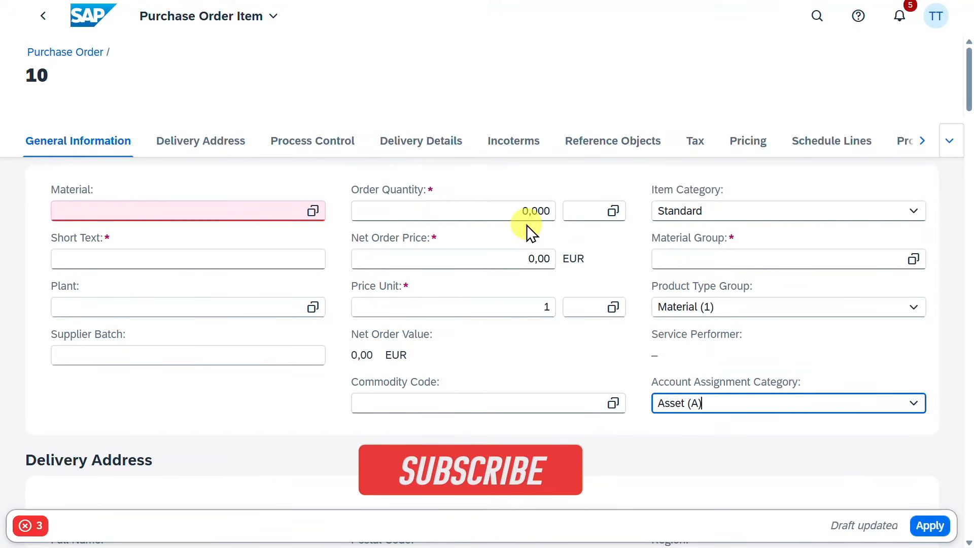
{"action": "left_click", "coordinate": [709, 259]}
- Set the item's order quantity to 1 PC and its net order price to 10.000 EUR
{"action": "left_click_drag", "start_coordinate": [519, 214], "coordinate": [565, 211]}
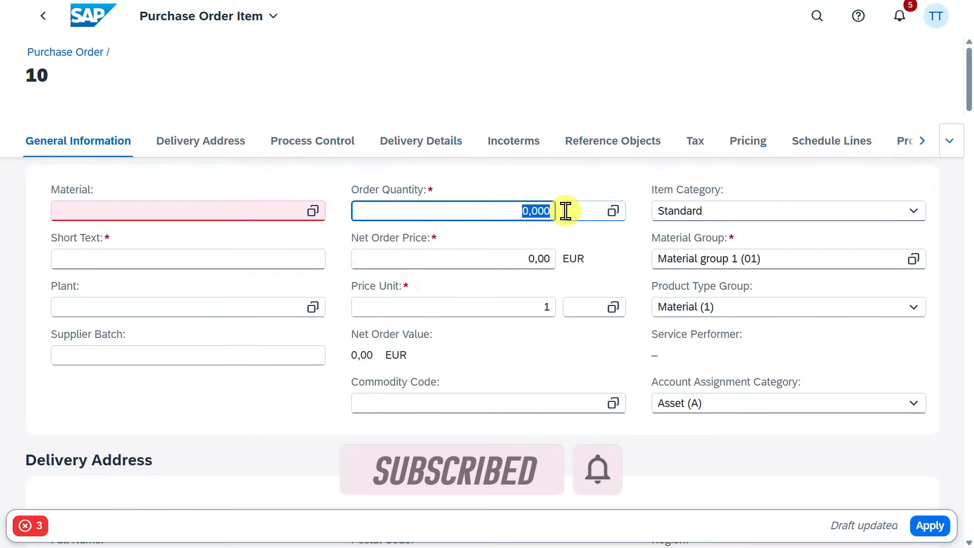
{"action": "type", "text": "1"}
{"action": "left_click", "coordinate": [588, 212]}
{"action": "type", "text": "PC"}
{"action": "key", "text": "Tab"}
{"action": "type", "text": "10.000"}
- Enter "Asset Acq." as the item's short text and 1010 as its plant
{"action": "left_click", "coordinate": [287, 257]}
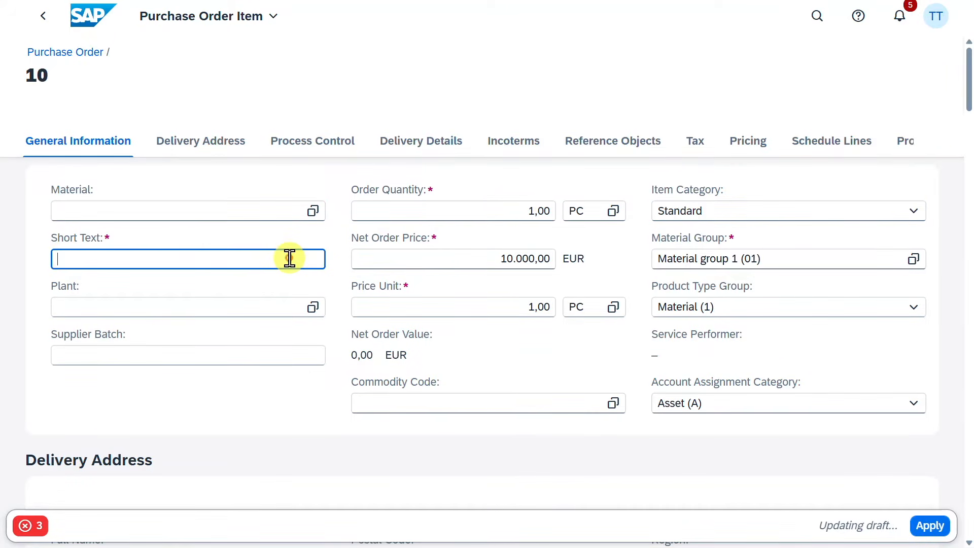
{"action": "type", "text": "Asset Acq."}
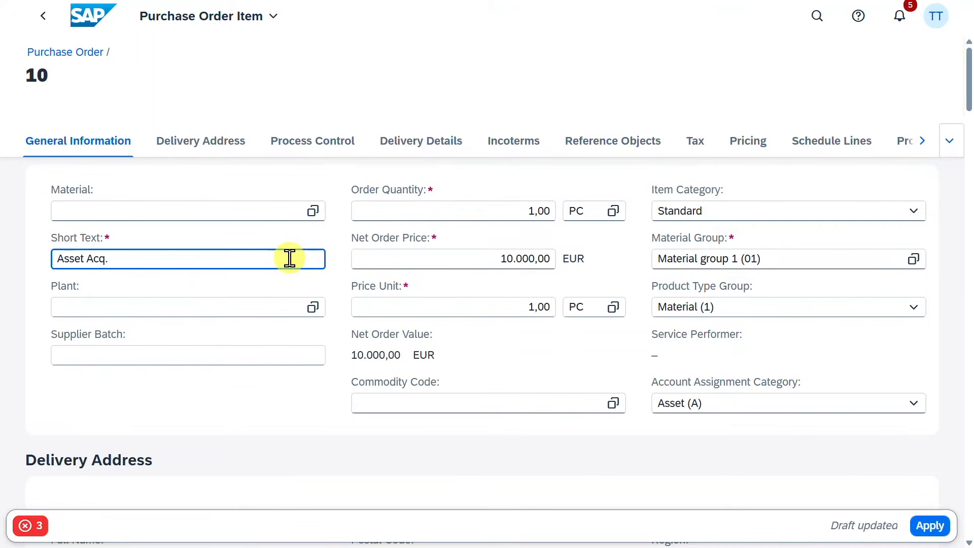
{"action": "left_click", "coordinate": [224, 308]}
{"action": "type", "text": "1010"}
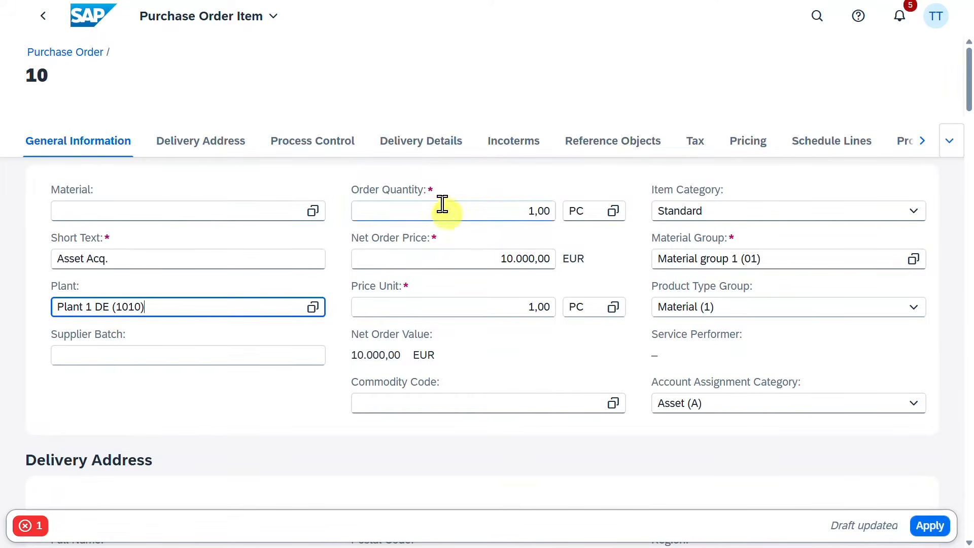
- Assign asset 200056 with sub-number 0 to the item's first account assignment line and apply the entry
{"action": "scroll", "coordinate": [946, 287], "scroll_direction": "down", "scroll_amount": 6}
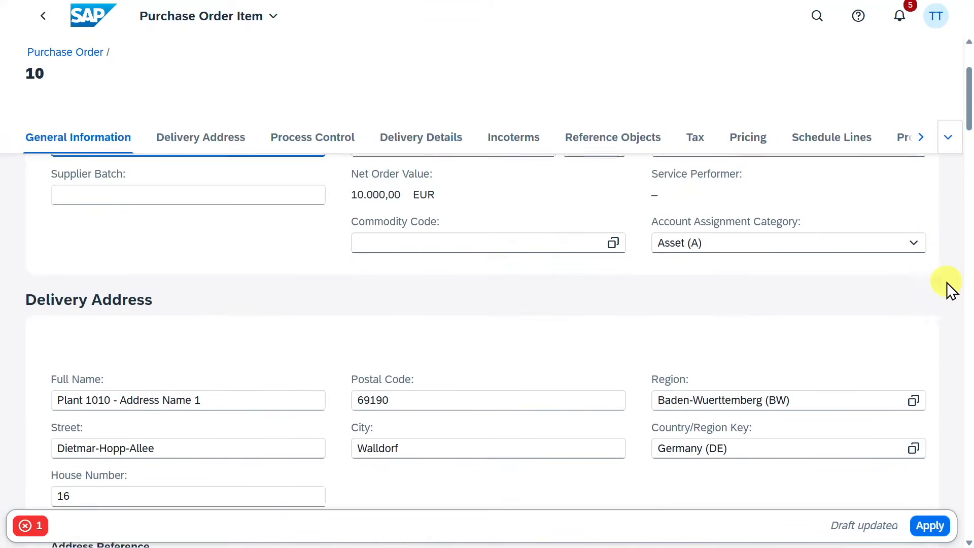
{"action": "scroll", "coordinate": [424, 337], "scroll_direction": "down", "scroll_amount": 5}
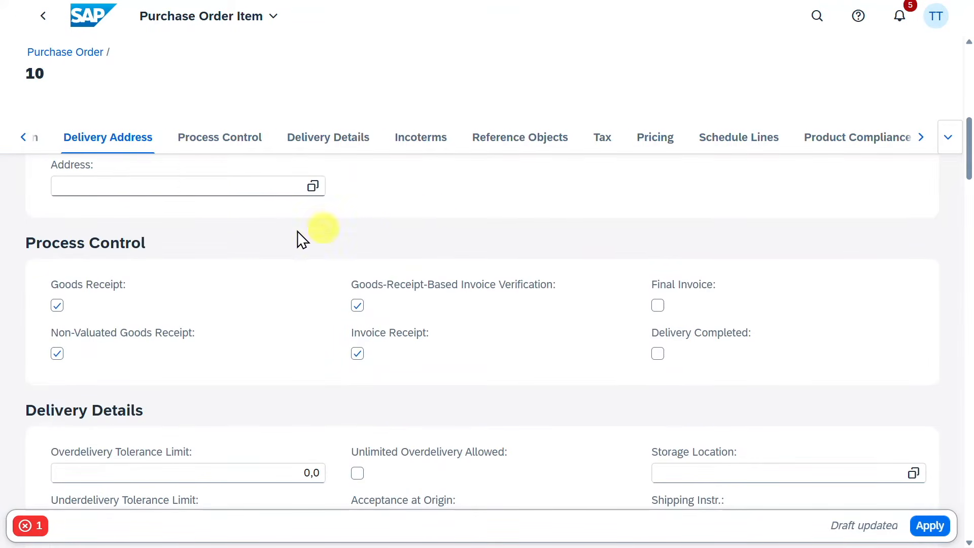
{"action": "scroll", "coordinate": [287, 241], "scroll_direction": "down", "scroll_amount": 2}
{"action": "scroll", "coordinate": [440, 286], "scroll_direction": "down", "scroll_amount": 7}
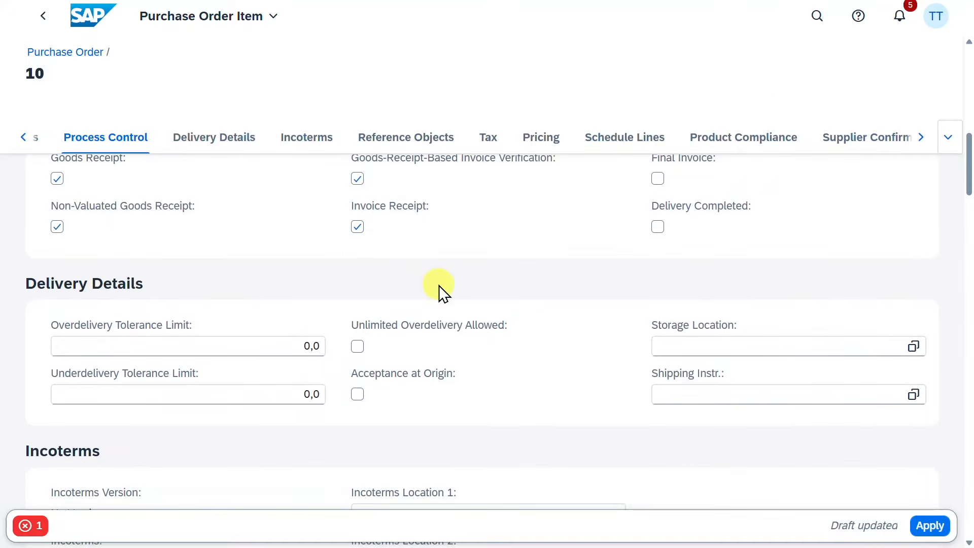
{"action": "scroll", "coordinate": [439, 286], "scroll_direction": "down", "scroll_amount": 10}
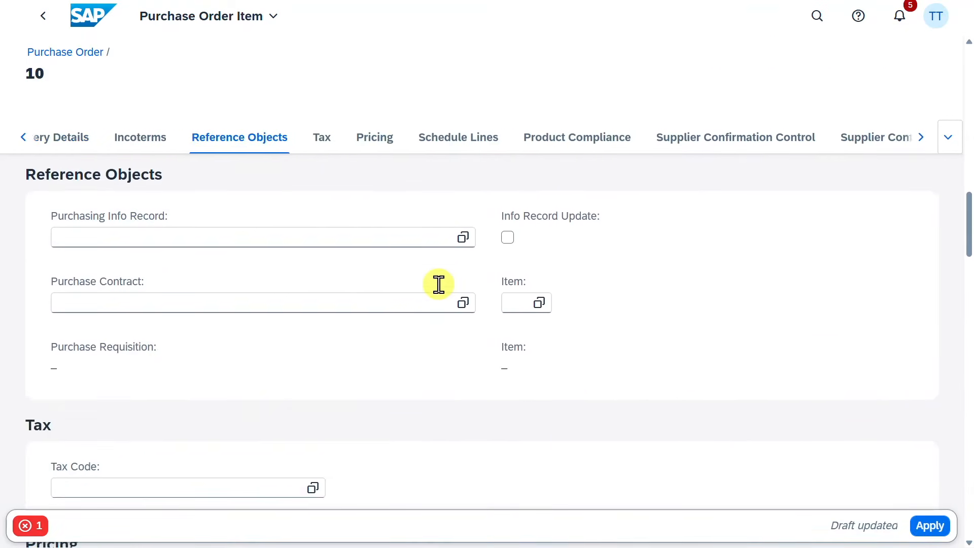
{"action": "scroll", "coordinate": [439, 285], "scroll_direction": "down", "scroll_amount": 12}
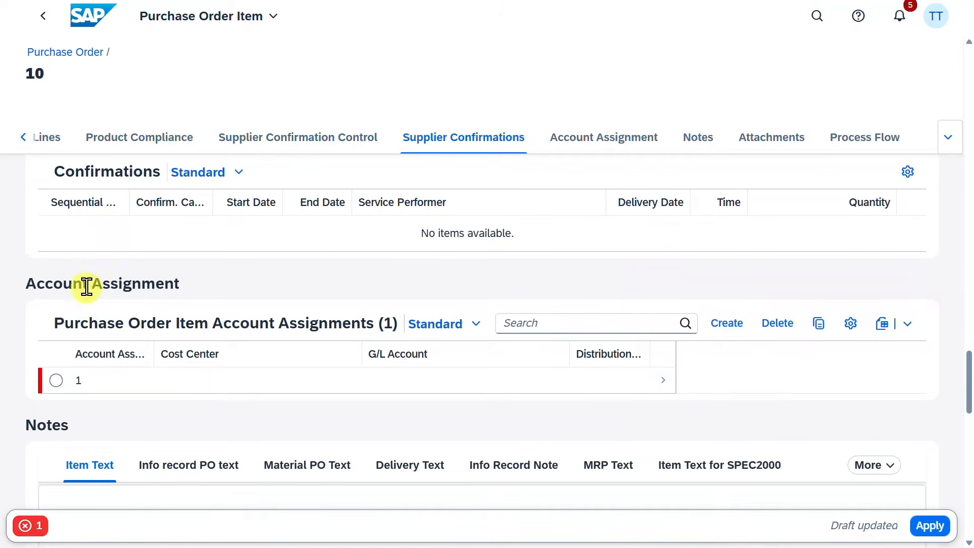
{"action": "left_click", "coordinate": [666, 382]}
{"action": "scroll", "coordinate": [690, 311], "scroll_direction": "down", "scroll_amount": 5}
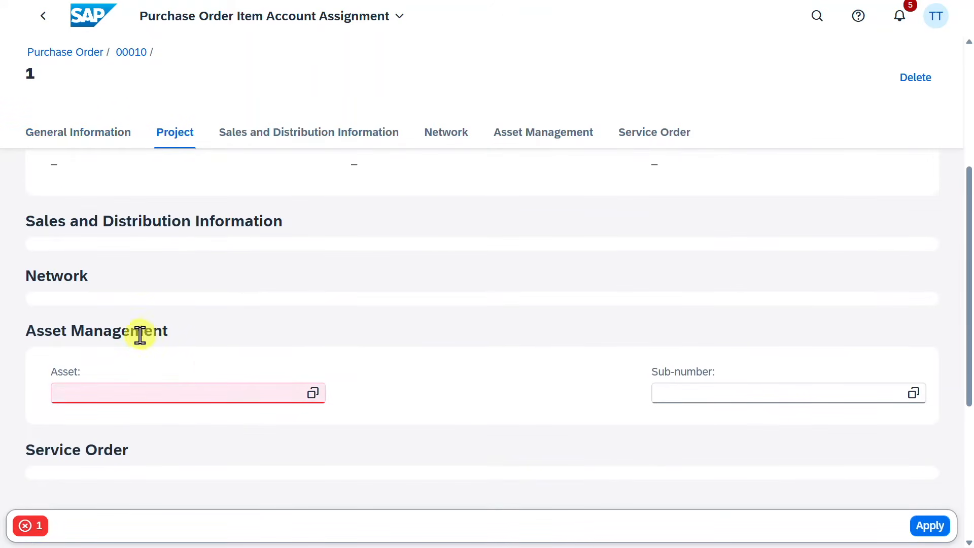
{"action": "left_click", "coordinate": [197, 395]}
{"action": "type", "text": "200056"}
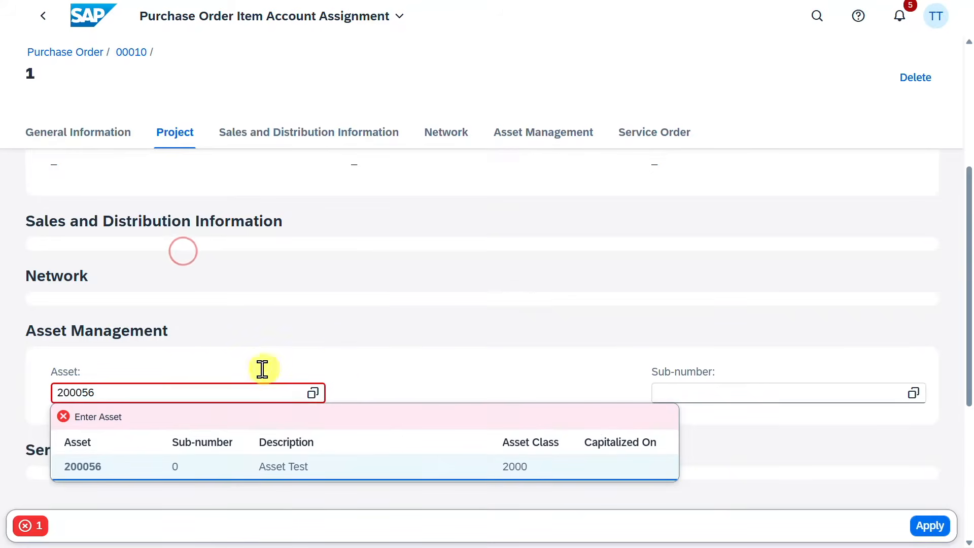
{"action": "left_click", "coordinate": [258, 462]}
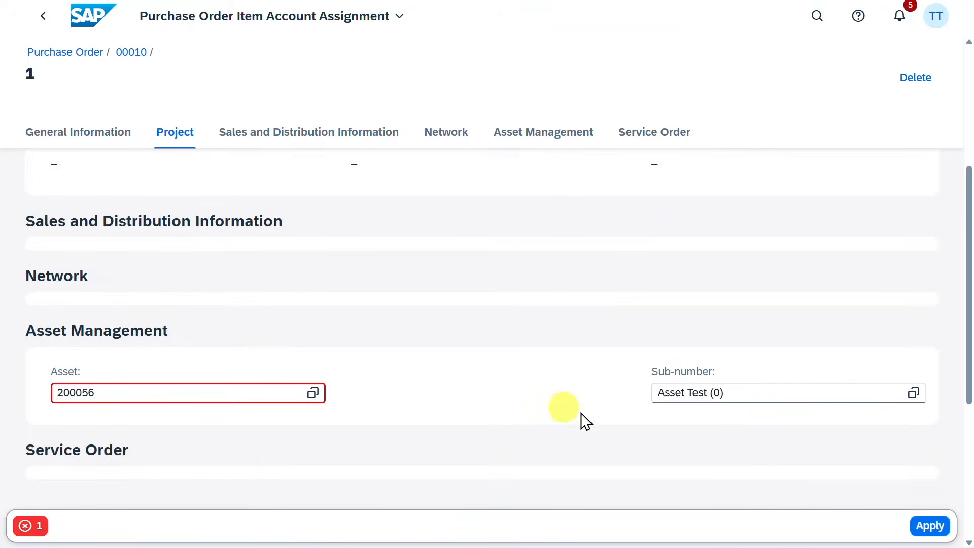
{"action": "left_click", "coordinate": [930, 526]}
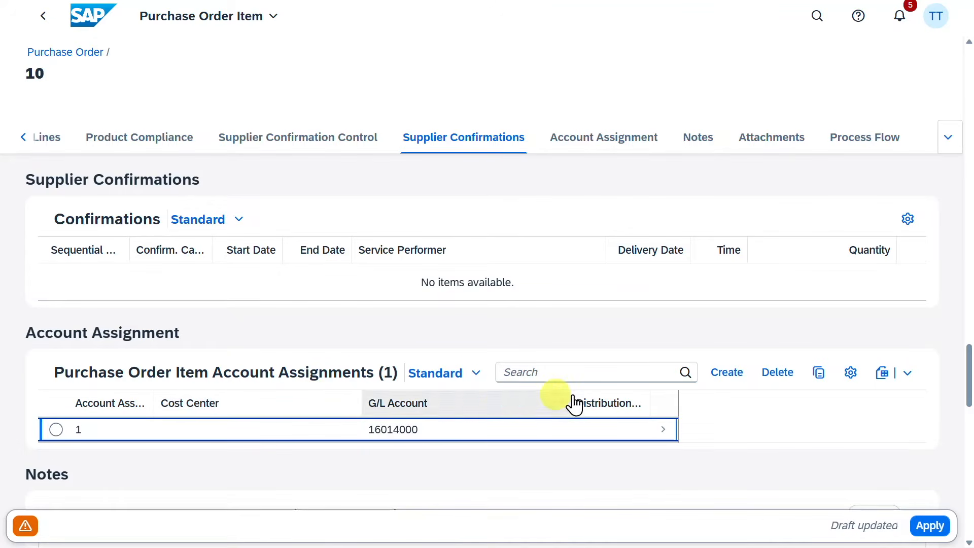
- Add a second account assignment line to the item and delete it again
{"action": "left_click", "coordinate": [725, 390]}
{"action": "scroll", "coordinate": [631, 345], "scroll_direction": "down", "scroll_amount": 2}
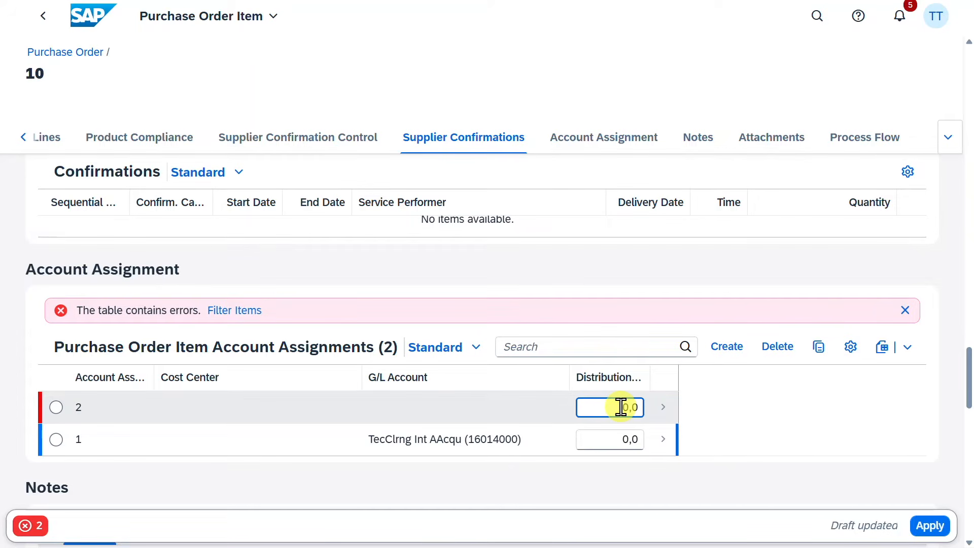
{"action": "left_click", "coordinate": [54, 406]}
{"action": "left_click", "coordinate": [779, 347]}
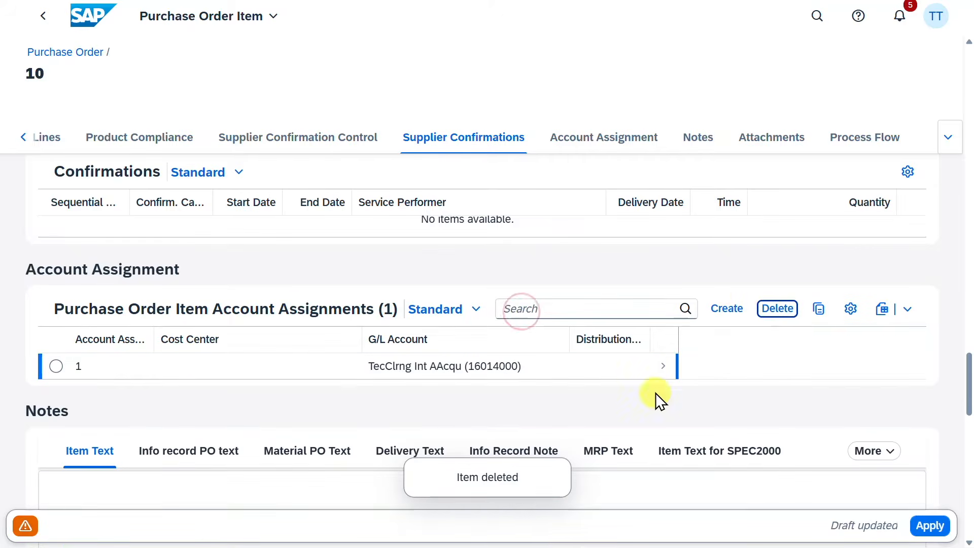
- Place the purchase order with the applied item and copy the new order's number
{"action": "left_click", "coordinate": [931, 526]}
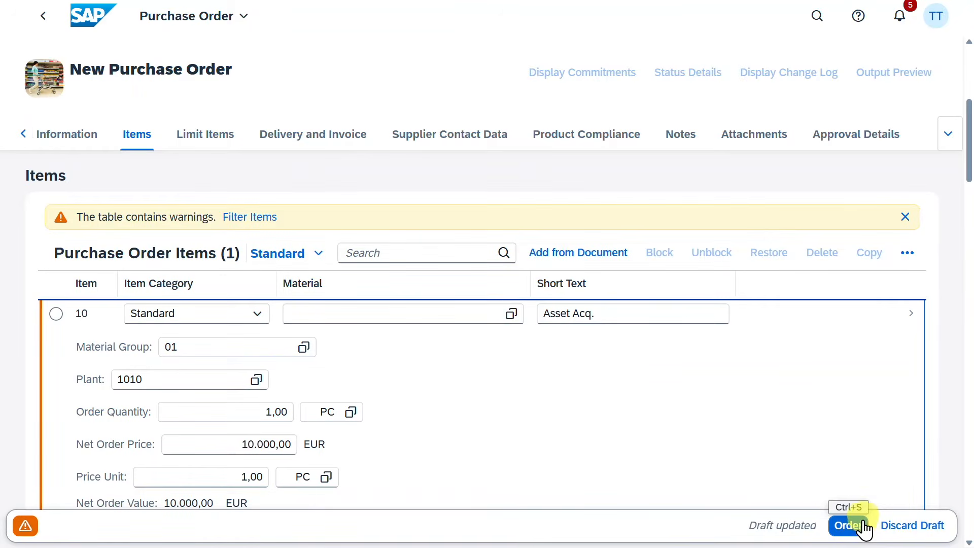
{"action": "left_click", "coordinate": [864, 528]}
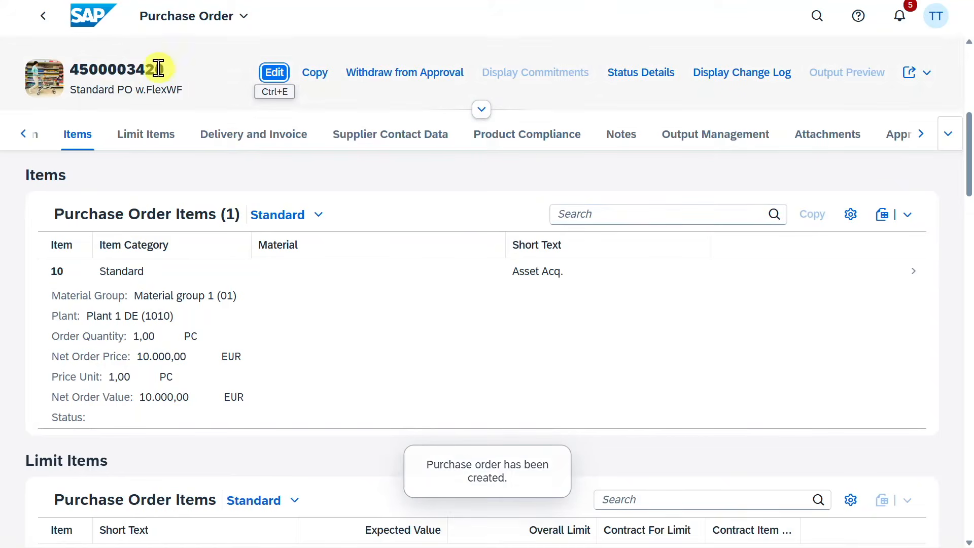
{"action": "double_click", "coordinate": [71, 70]}
{"action": "key", "text": "ctrl+c"}
- Open Post Goods Receipt for Purchasing Document and load the purchase order with the copied number
{"action": "left_click", "coordinate": [825, 15]}
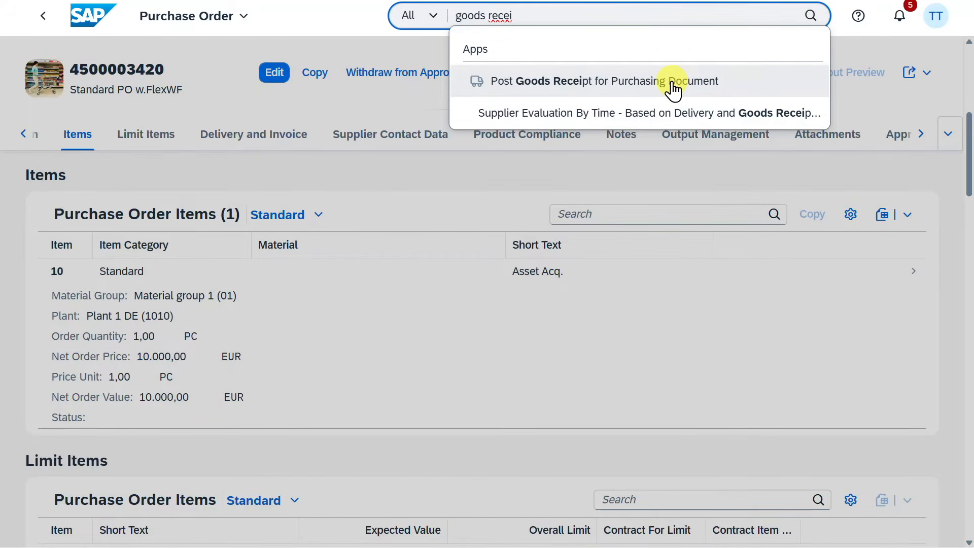
{"action": "left_click", "coordinate": [673, 84]}
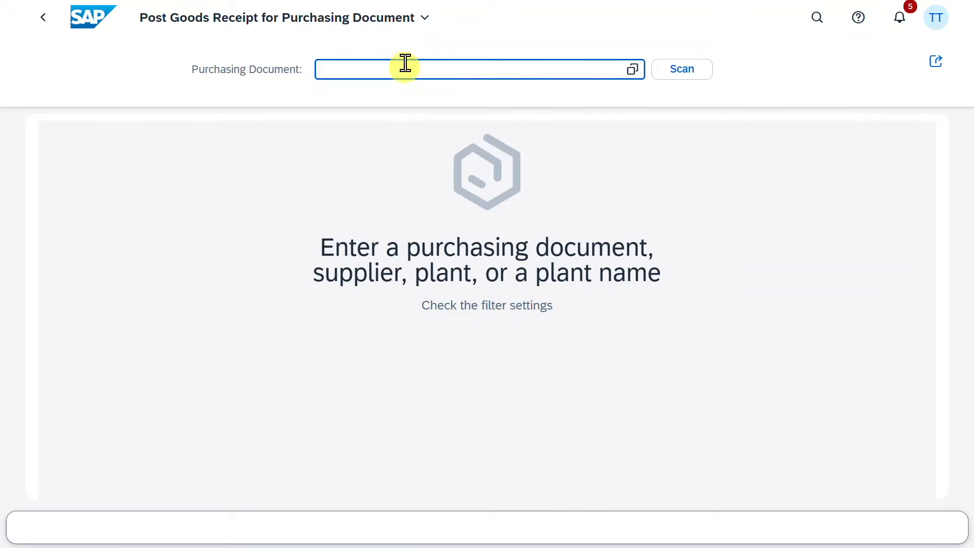
{"action": "key", "text": "ctrl+v"}
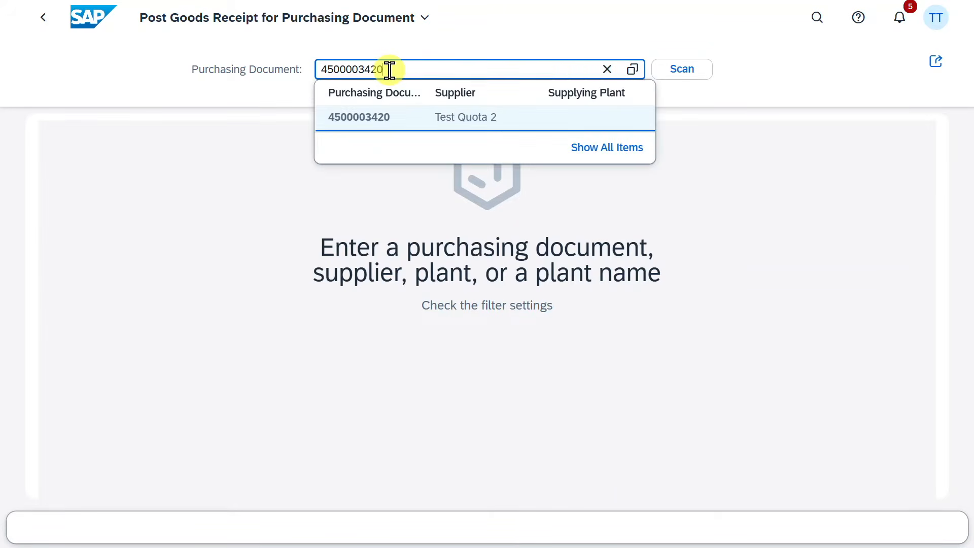
{"action": "key", "text": "Return"}
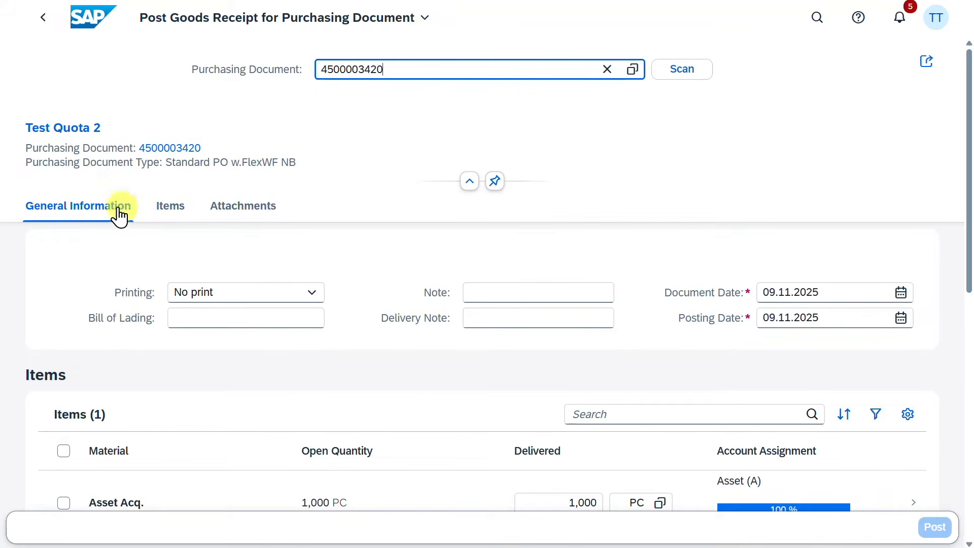
- Enter Test as the delivery note and post the goods receipt for the Asset Acq. item
{"action": "left_click", "coordinate": [494, 315]}
{"action": "type", "text": "Test"}
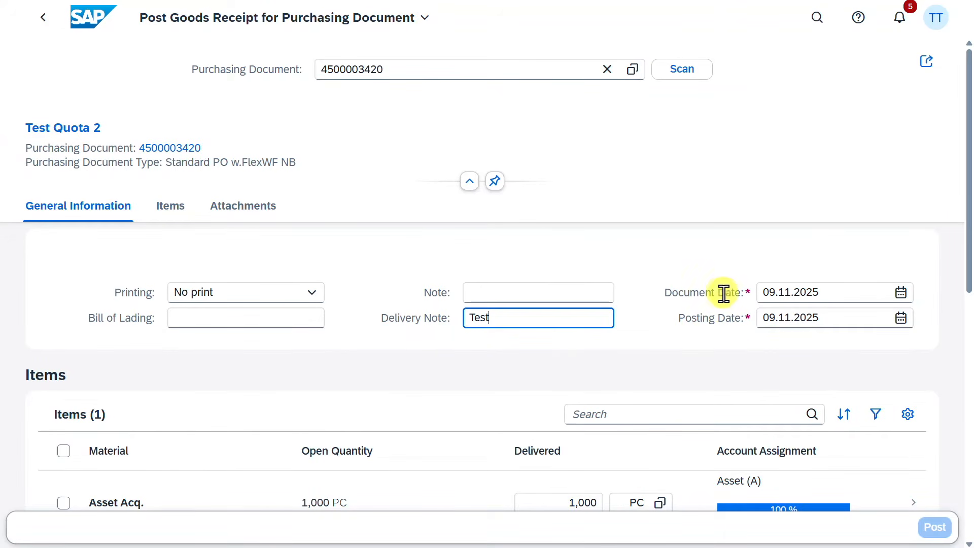
{"action": "left_click_drag", "start_coordinate": [829, 293], "coordinate": [765, 293]}
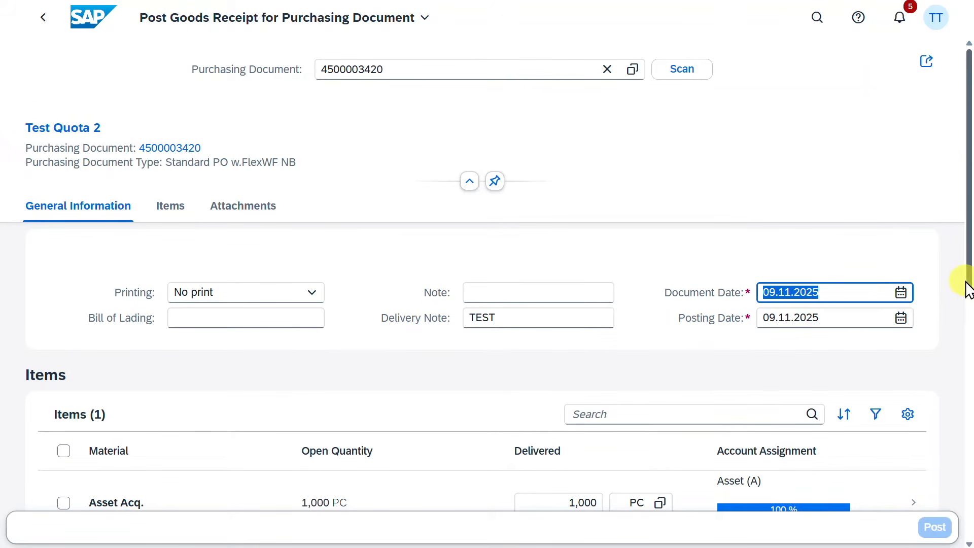
{"action": "scroll", "coordinate": [968, 290], "scroll_direction": "down", "scroll_amount": 3}
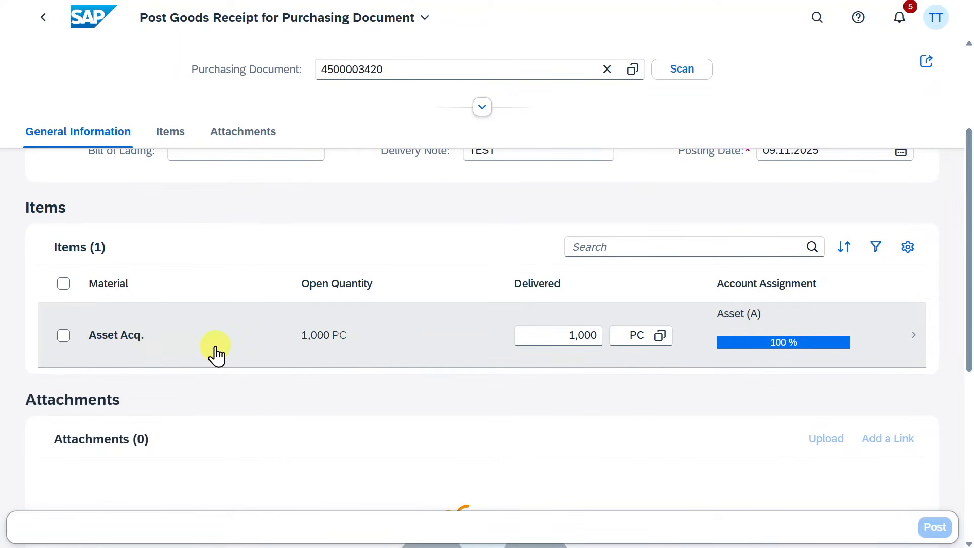
{"action": "left_click", "coordinate": [63, 335]}
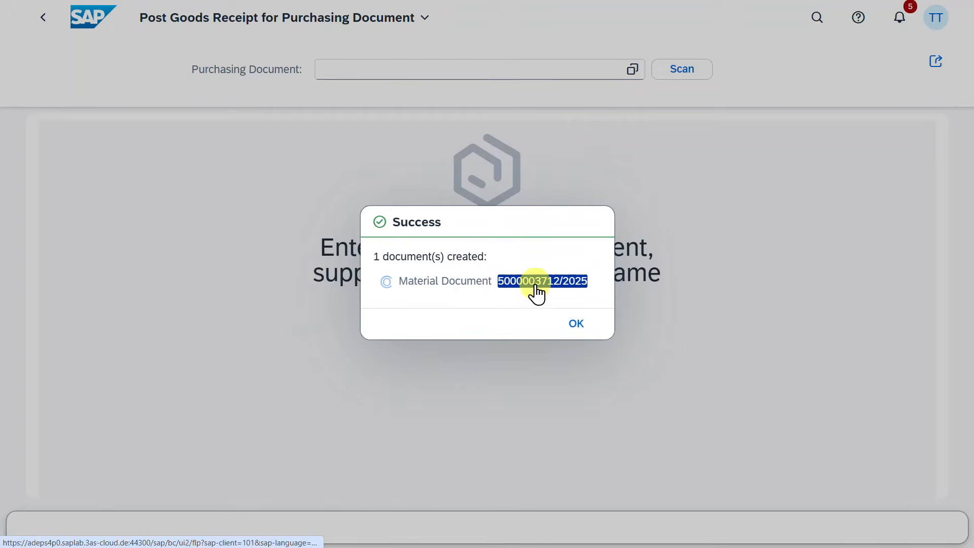
- Open the created material document and examine its operational and G/L document flow
{"action": "left_click", "coordinate": [528, 283]}
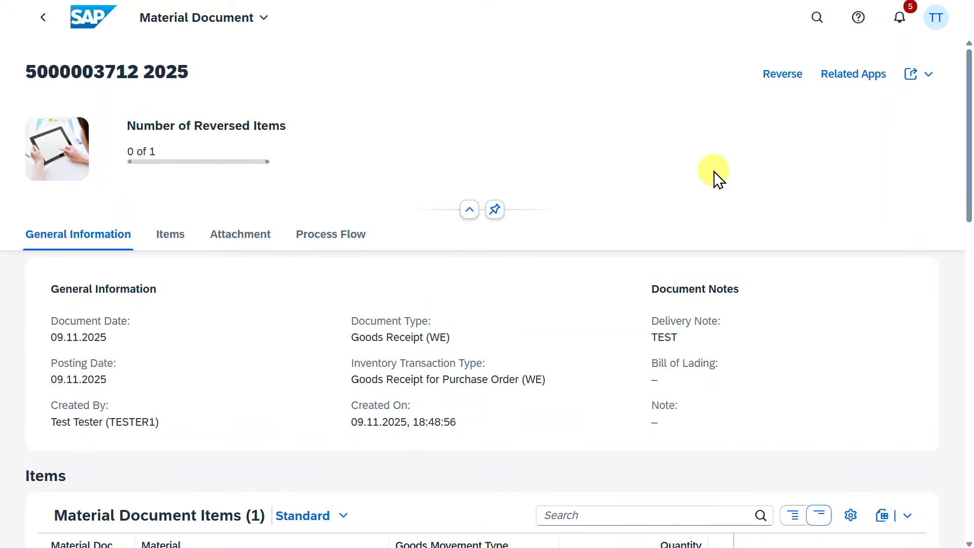
{"action": "left_click", "coordinate": [854, 74]}
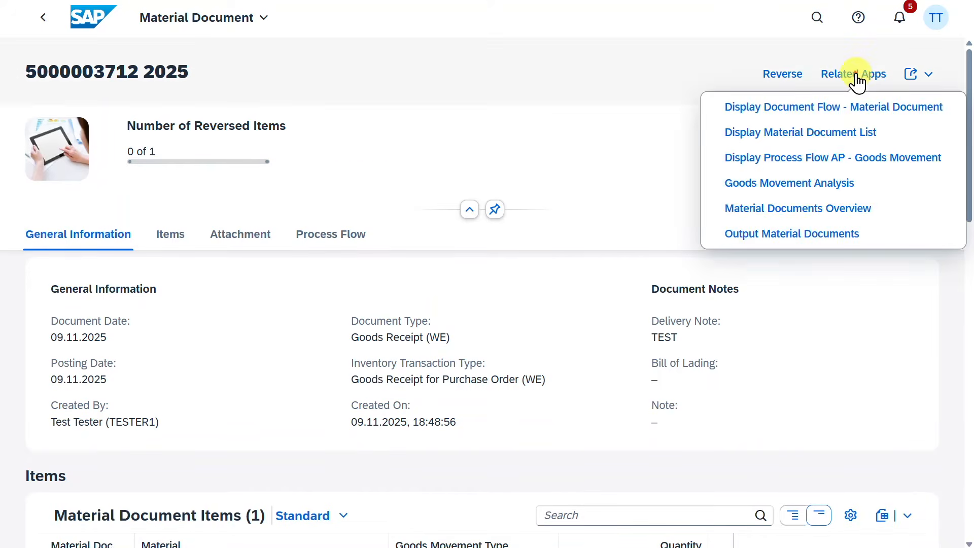
{"action": "left_click", "coordinate": [830, 110]}
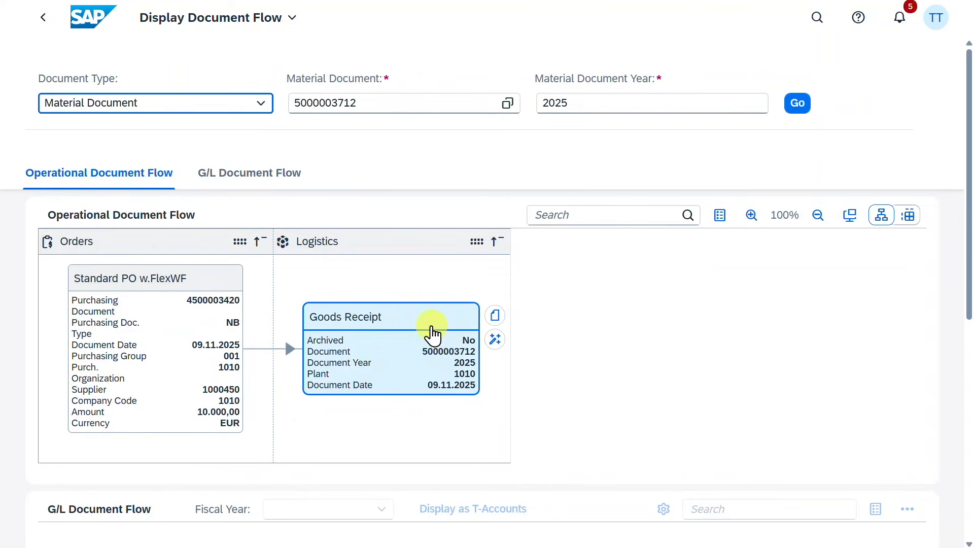
{"action": "scroll", "coordinate": [589, 335], "scroll_direction": "down", "scroll_amount": 3}
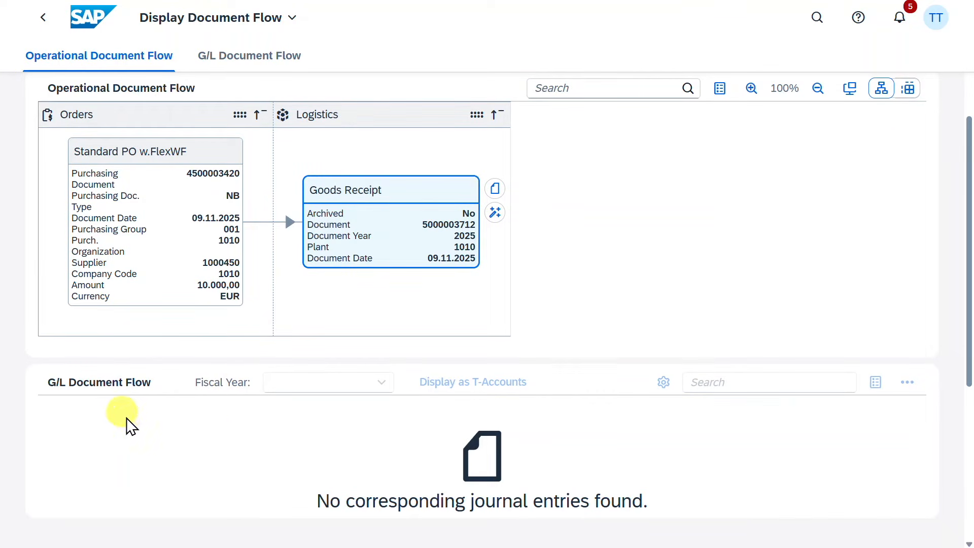
{"action": "scroll", "coordinate": [692, 405], "scroll_direction": "up", "scroll_amount": 3}
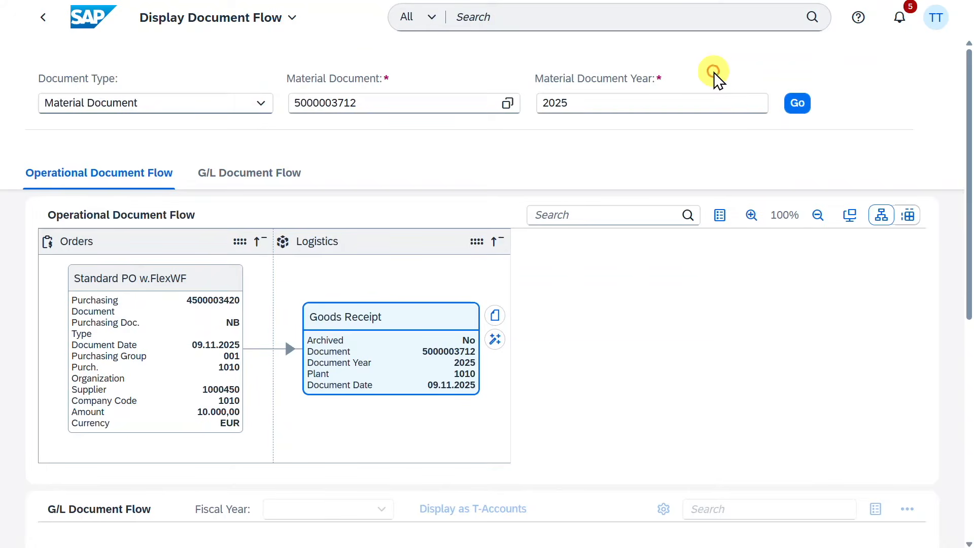
- Open Create Supplier Invoice and set the invoice date to 09.11.2025, copied from the posting date
{"action": "left_click", "coordinate": [764, 20]}
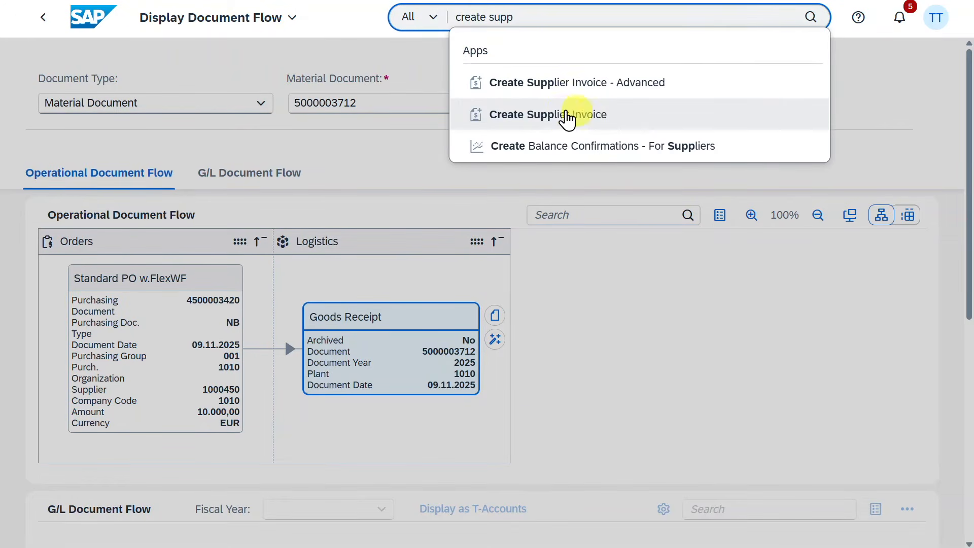
{"action": "left_click", "coordinate": [567, 120]}
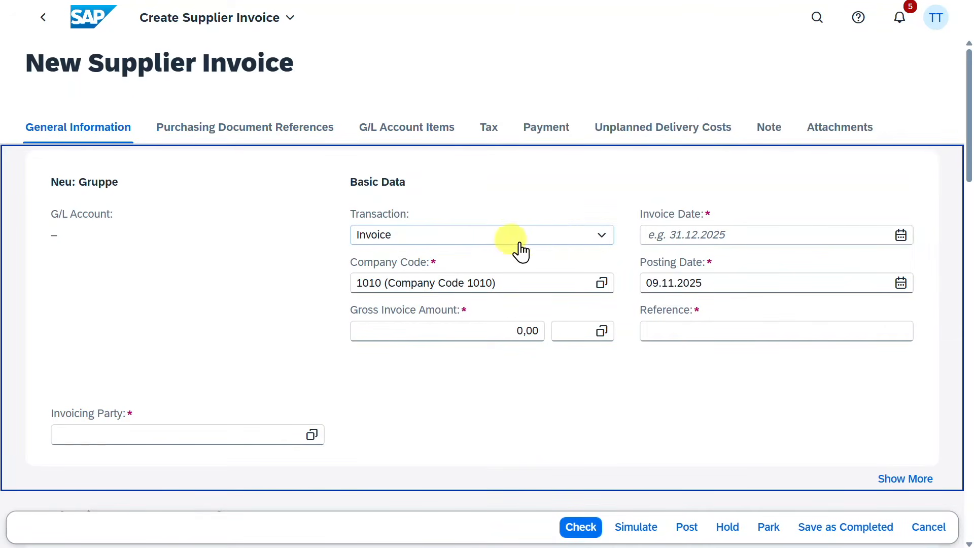
{"action": "left_click", "coordinate": [713, 233]}
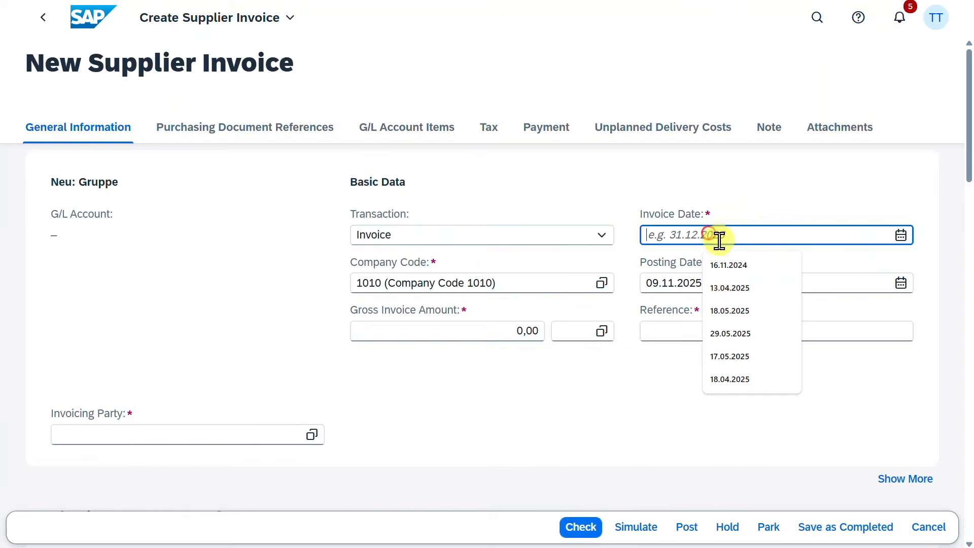
{"action": "left_click", "coordinate": [692, 276]}
{"action": "left_click_drag", "start_coordinate": [713, 283], "coordinate": [653, 283]}
{"action": "key", "text": "ctrl+c"}
{"action": "left_click", "coordinate": [672, 245]}
{"action": "key", "text": "ctrl+v"}
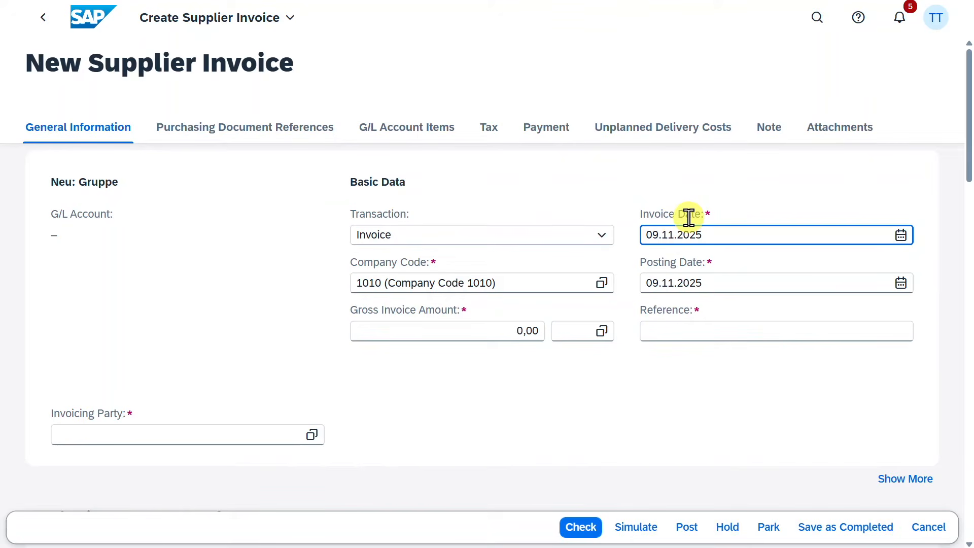
- Enter Test as the invoice reference and assign the supplier Test Quota 2 as the invoicing party
{"action": "left_click", "coordinate": [697, 329]}
{"action": "type", "text": "Test"}
{"action": "left_click", "coordinate": [226, 428]}
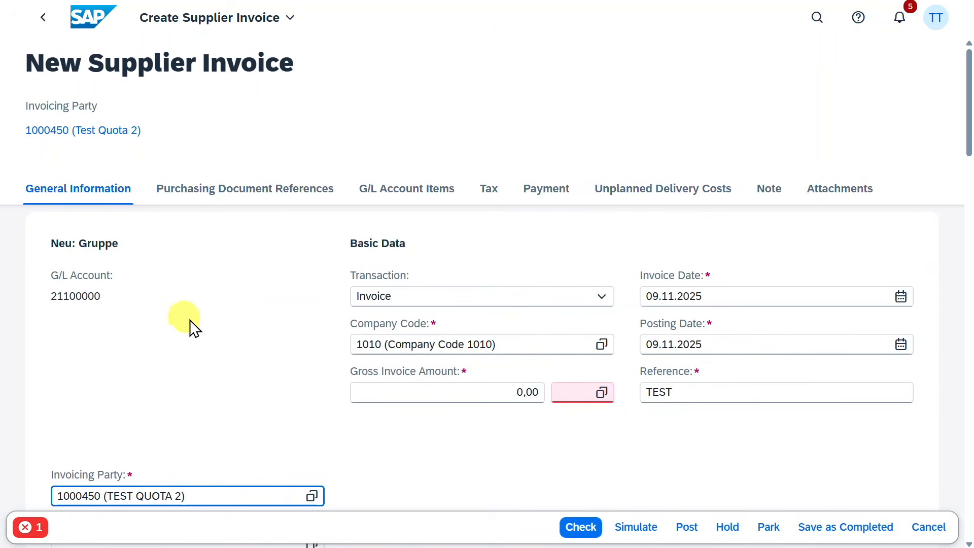
- Add the asset purchase order as the invoice's purchasing document reference
{"action": "left_click", "coordinate": [263, 197]}
{"action": "left_click", "coordinate": [410, 292]}
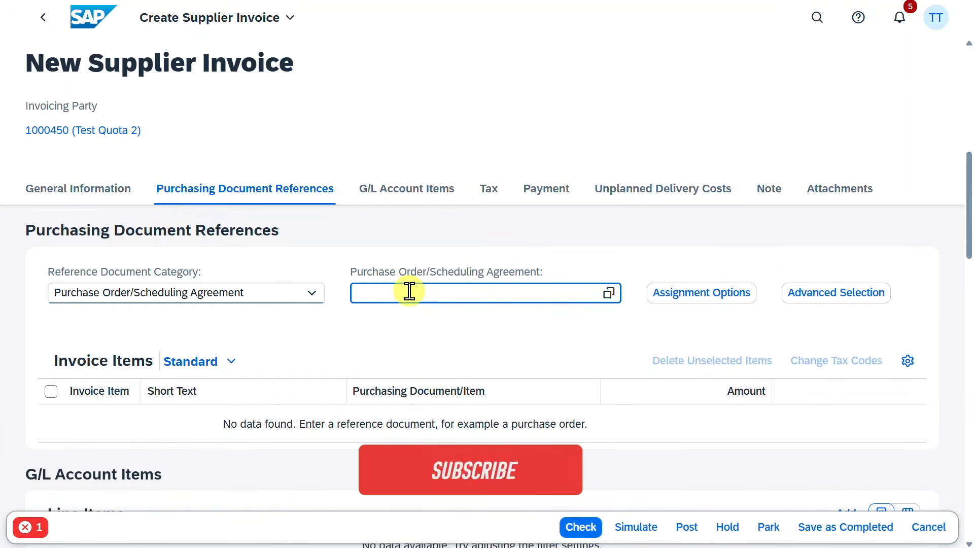
{"action": "type", "text": "4500003420"}
{"action": "key", "text": "Return"}
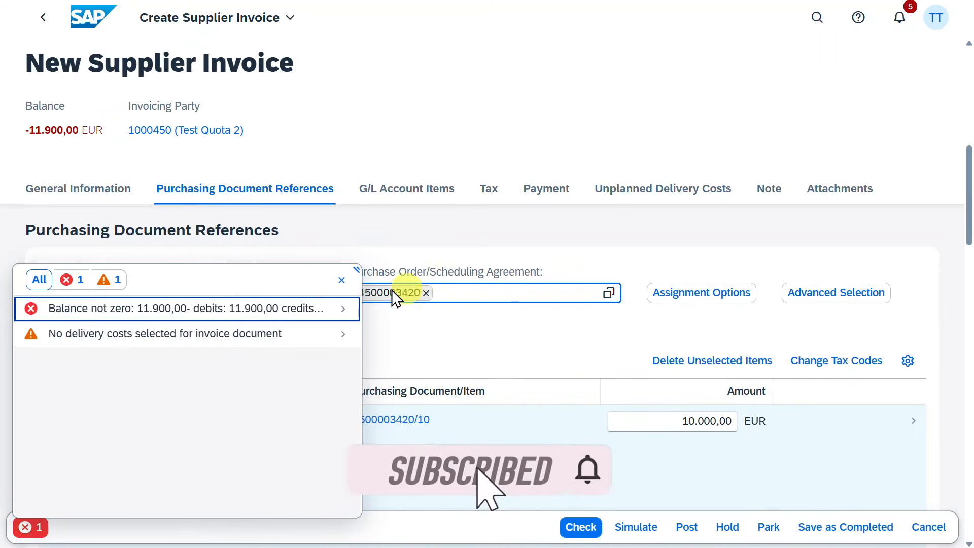
- Read the details of the invoice's balance error and examine its tax items
{"action": "left_click", "coordinate": [224, 313]}
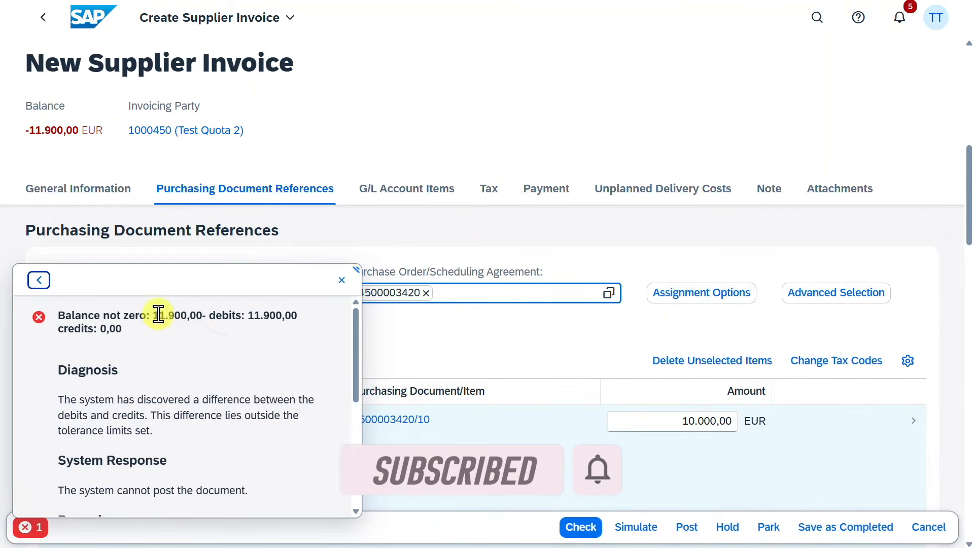
{"action": "left_click_drag", "start_coordinate": [150, 313], "coordinate": [196, 316]}
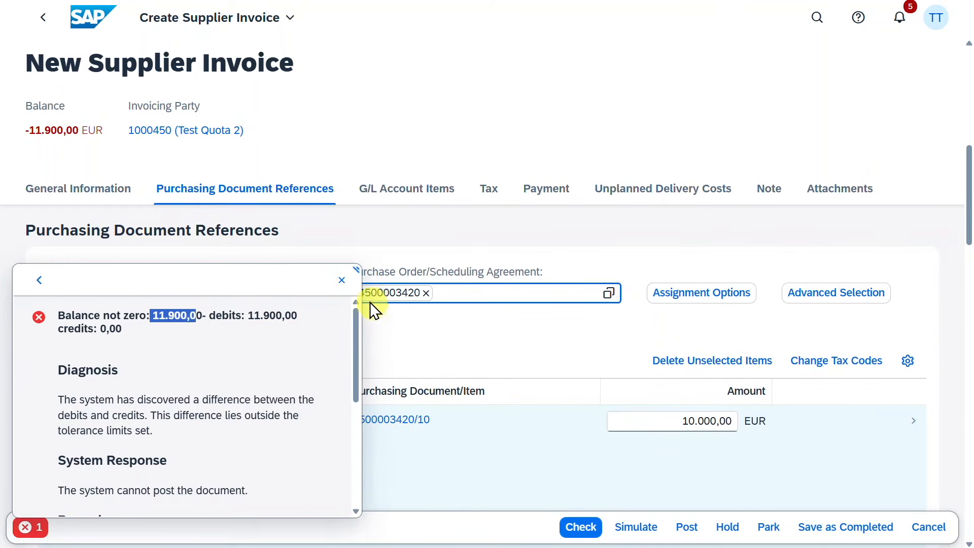
{"action": "left_click", "coordinate": [341, 280]}
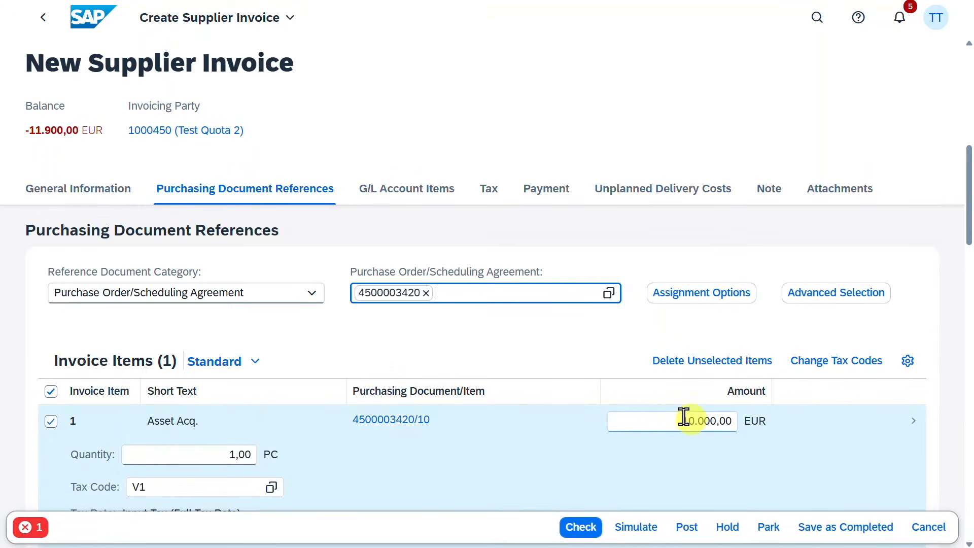
{"action": "left_click", "coordinate": [495, 197]}
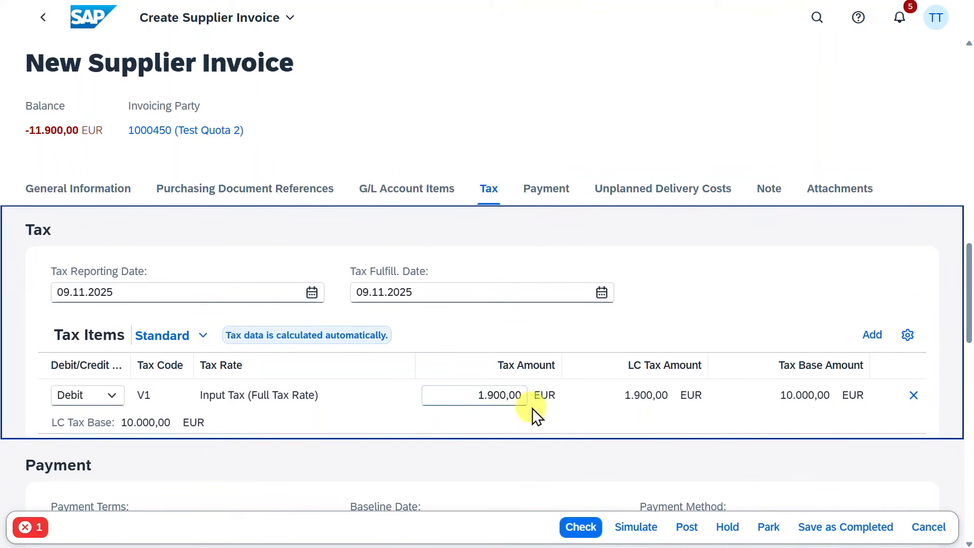
- Set the gross invoice amount to 11.900 EUR and check the invoice
{"action": "left_click_drag", "start_coordinate": [970, 327], "coordinate": [969, 133]}
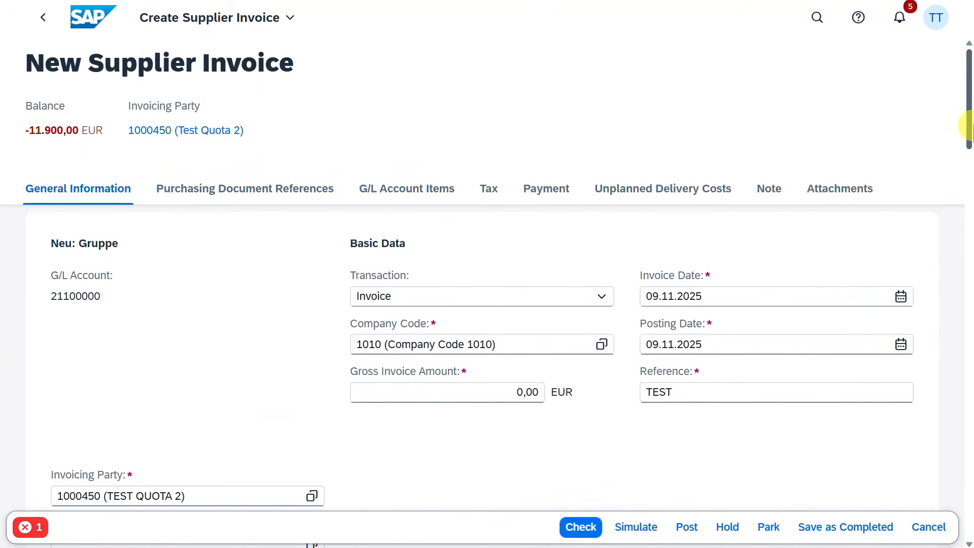
{"action": "left_click", "coordinate": [495, 389]}
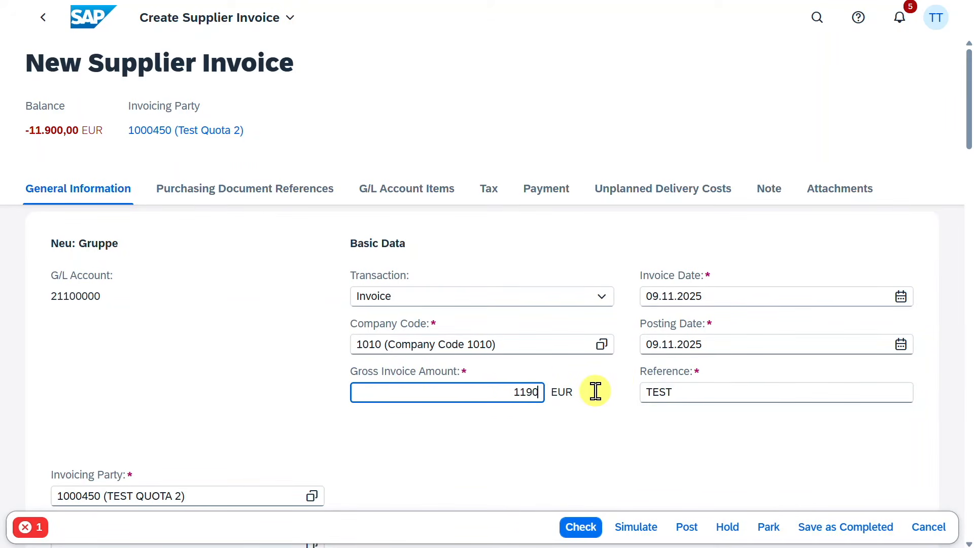
{"action": "left_click", "coordinate": [580, 526]}
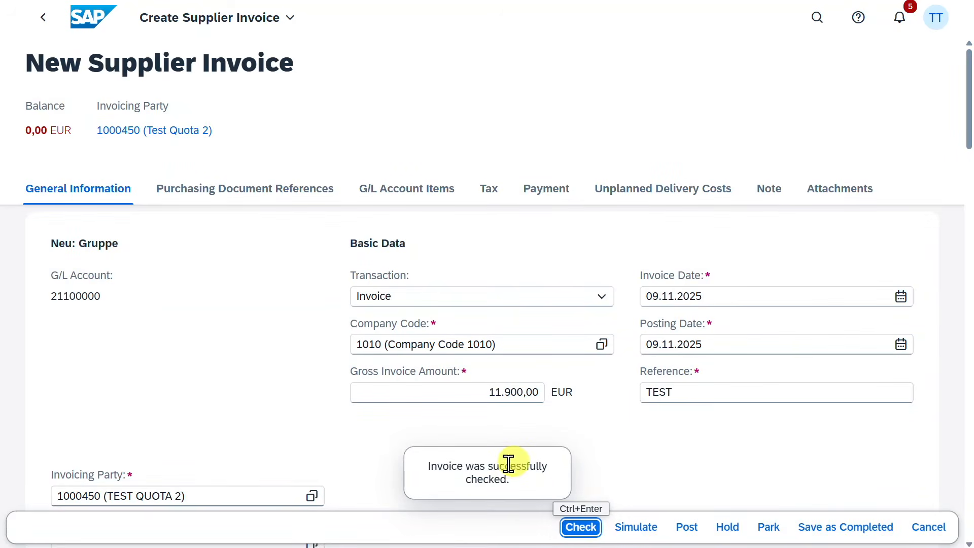
- Simulate and post the supplier invoice, declining to create another one
{"action": "left_click", "coordinate": [634, 527]}
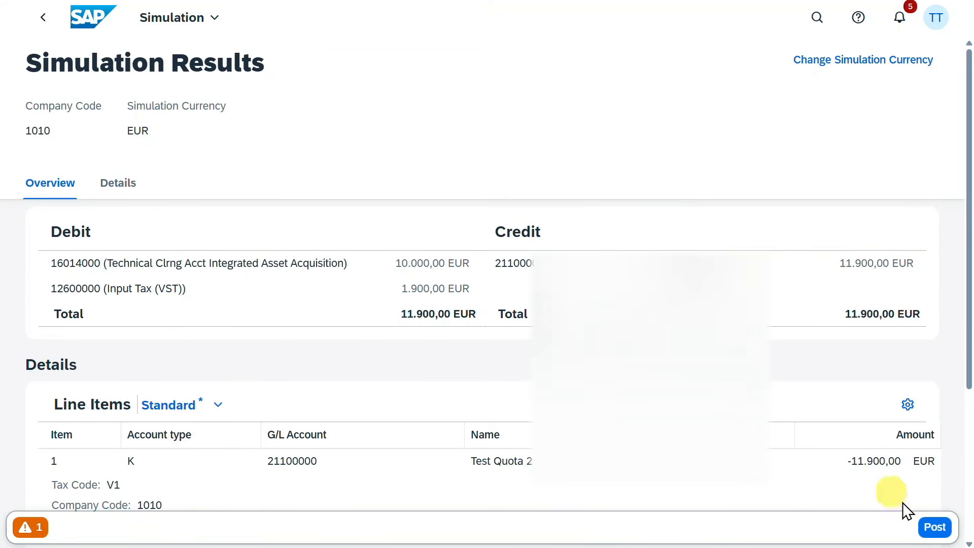
{"action": "left_click", "coordinate": [938, 530]}
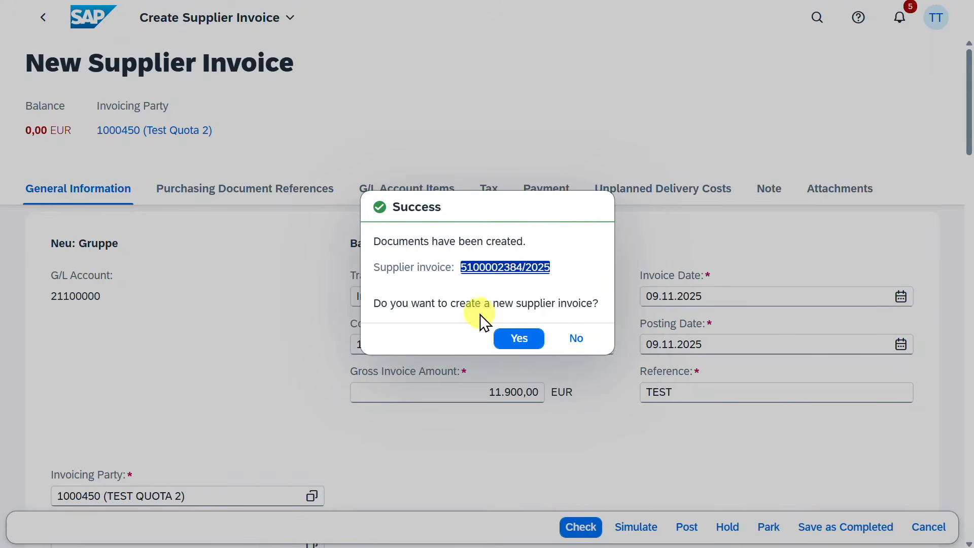
{"action": "left_click", "coordinate": [559, 343]}
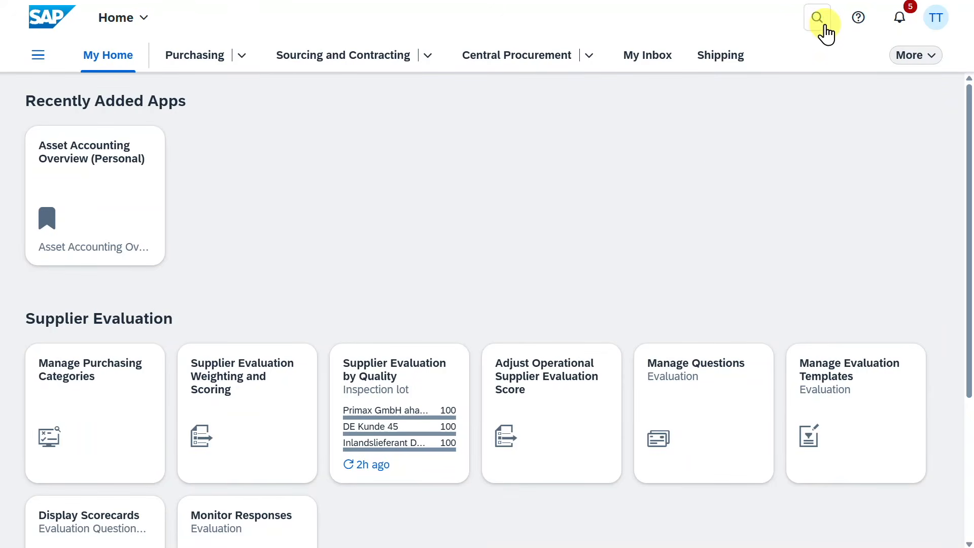
- Open the Display Asset app (AS03) and show the asset values of asset 200056, sub-number 0, in company code 1010
{"action": "left_click", "coordinate": [818, 18]}
{"action": "type", "text": "as03"}
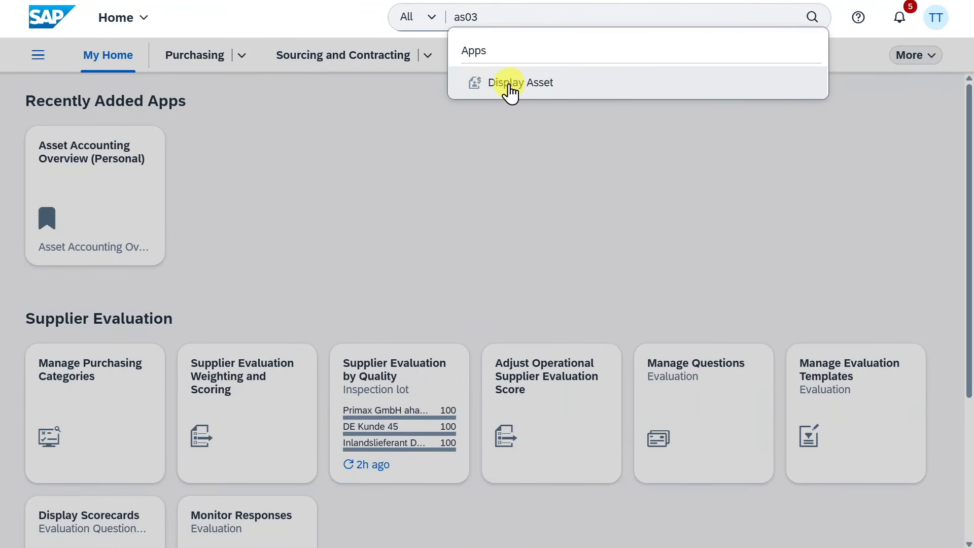
{"action": "left_click", "coordinate": [510, 86]}
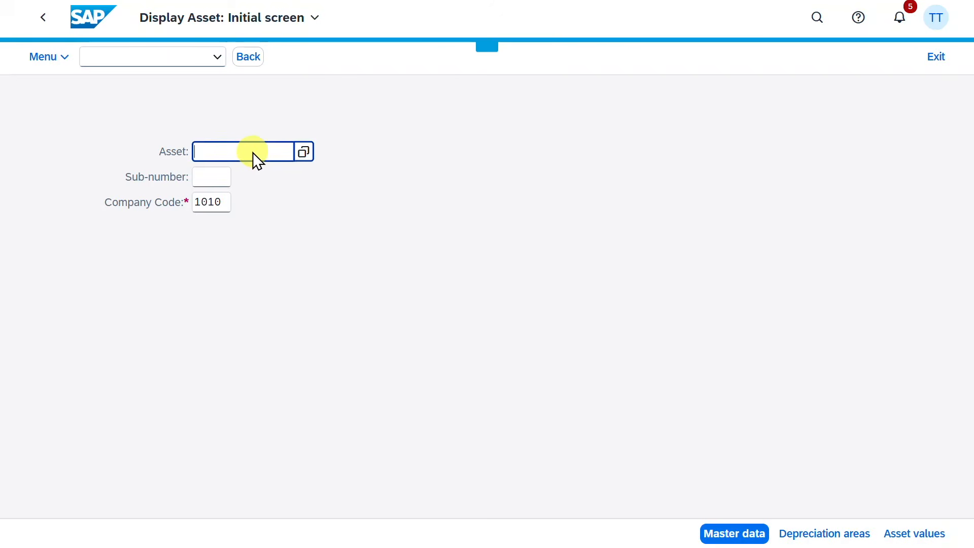
{"action": "left_click", "coordinate": [253, 152]}
{"action": "left_click", "coordinate": [223, 180]}
{"action": "left_click", "coordinate": [244, 227]}
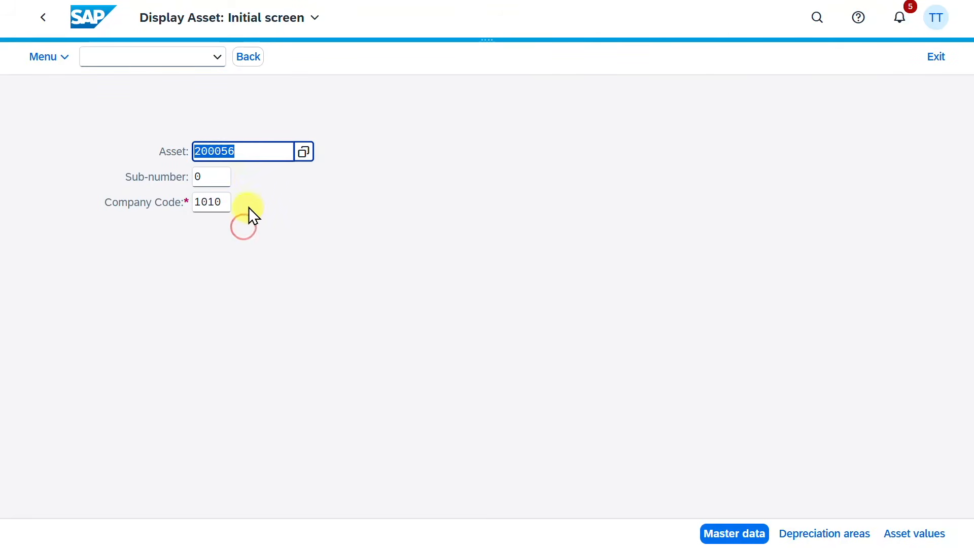
{"action": "left_click", "coordinate": [905, 533]}
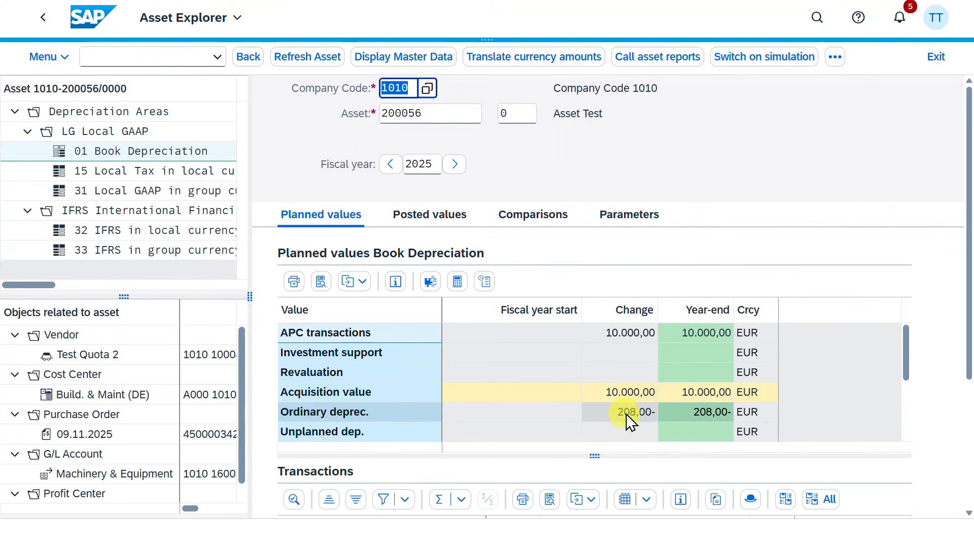
- Examine the asset's posted transaction and look up type 100, External asset acquisition, in the list of asset transaction types
{"action": "left_click_drag", "start_coordinate": [966, 244], "coordinate": [966, 374]}
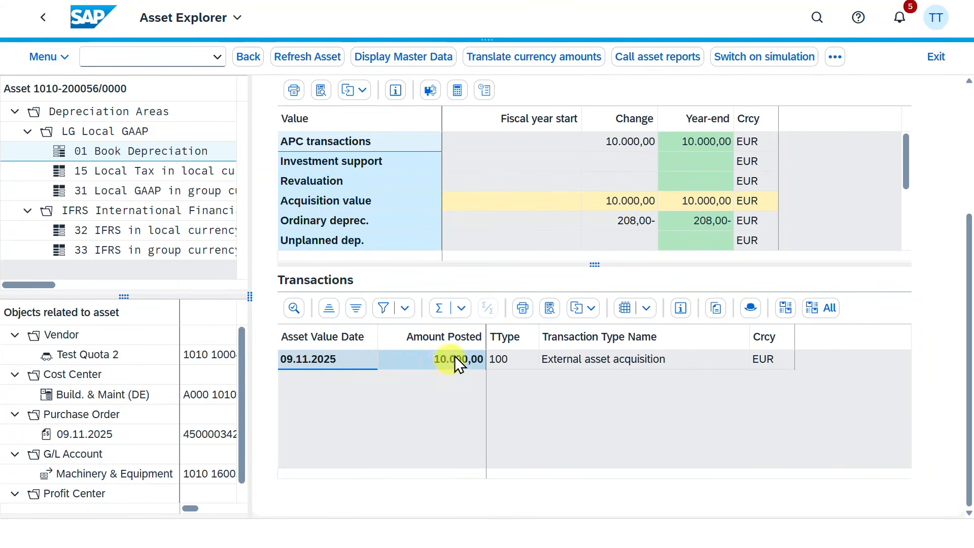
{"action": "left_click", "coordinate": [516, 360]}
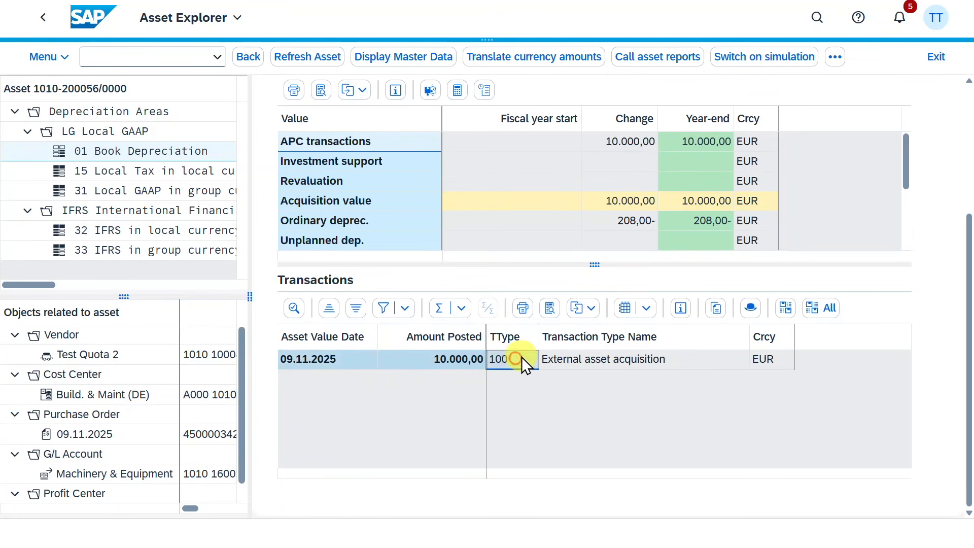
{"action": "left_click", "coordinate": [520, 361]}
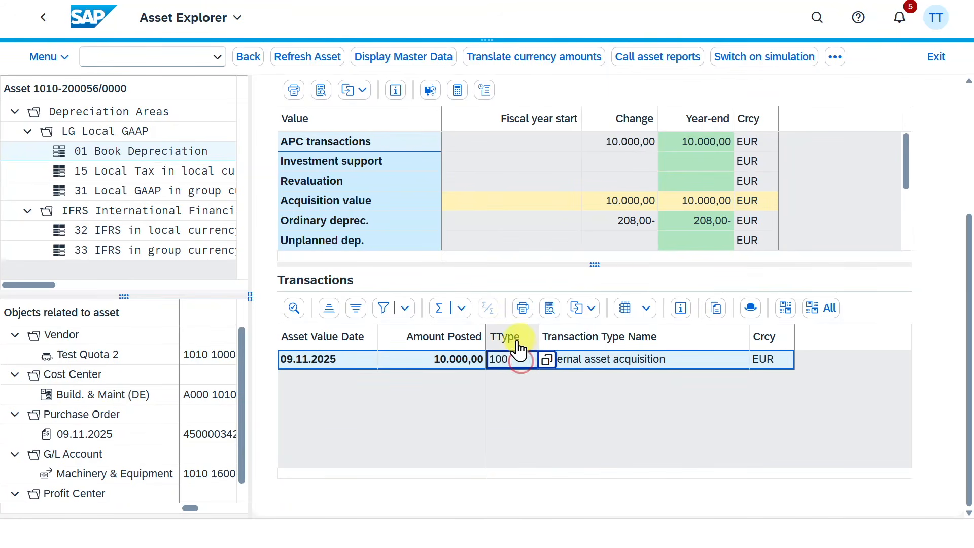
{"action": "left_click", "coordinate": [548, 360]}
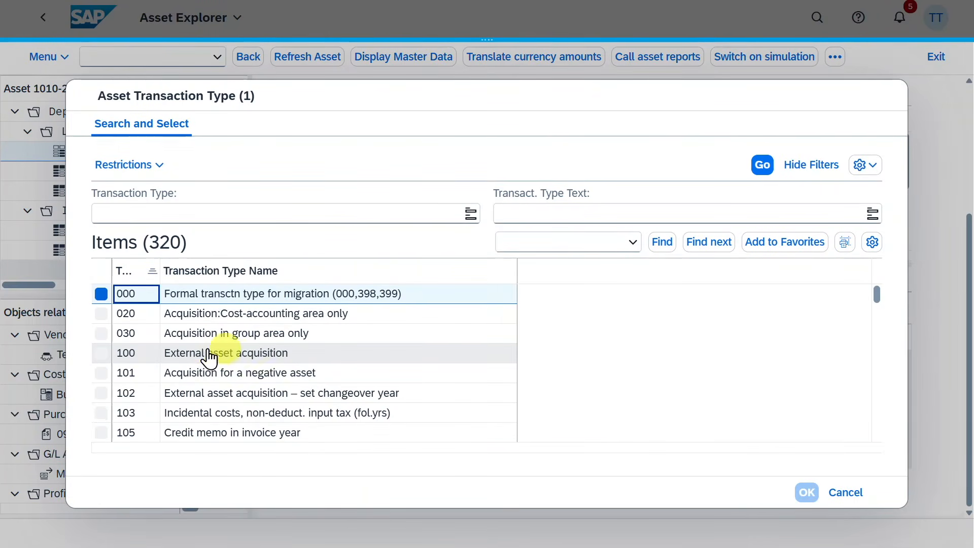
{"action": "double_click", "coordinate": [269, 356]}
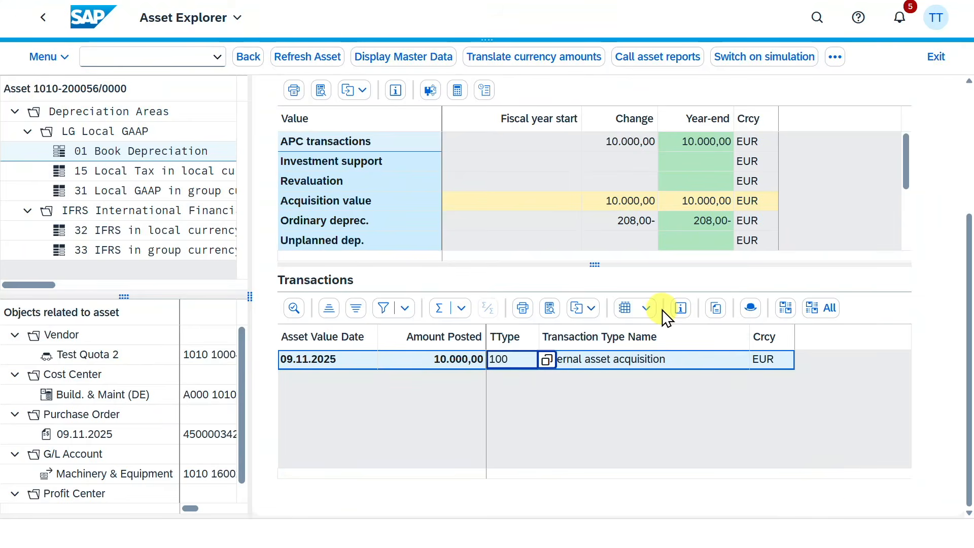